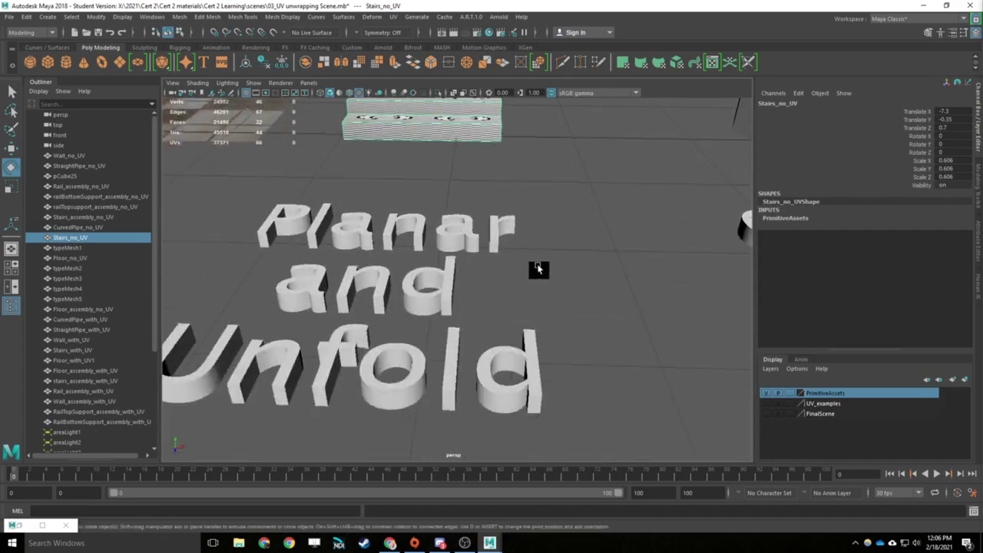
- Open the UV Editor for the stairs and shrink its window so it sits beside the perspective view
left_click_drag(398, 205, 500, 309, "alt")
left_click(391, 21)
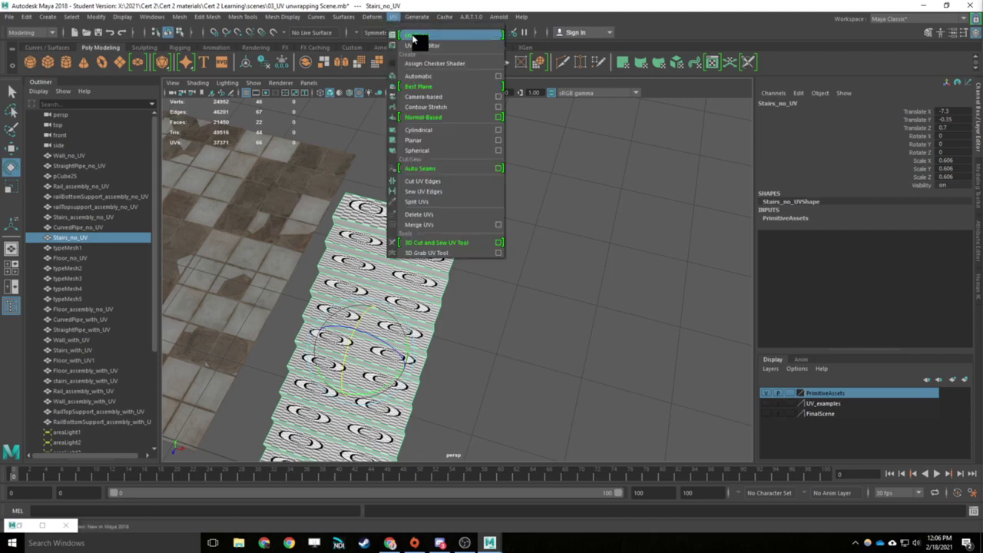
left_click(461, 34)
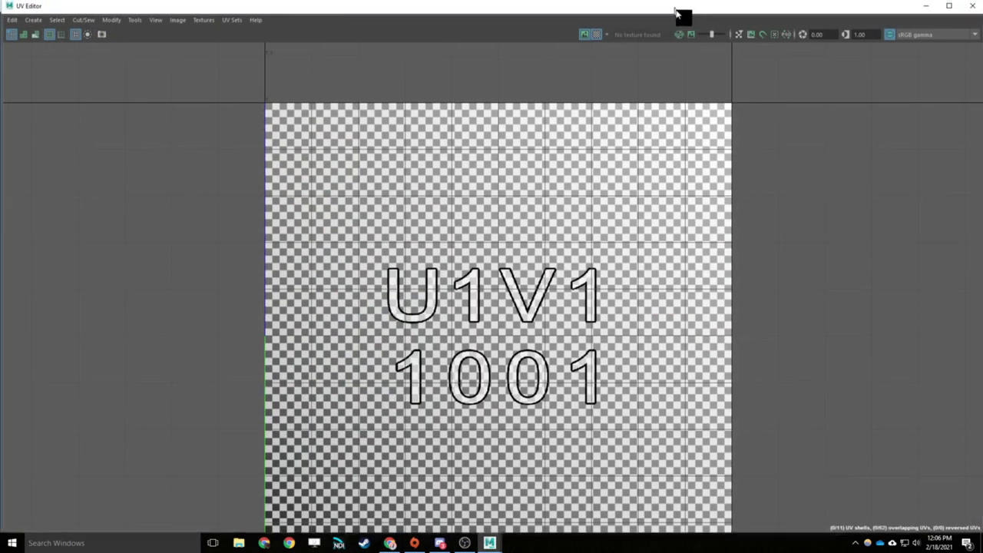
left_click_drag(680, 6, 368, 66)
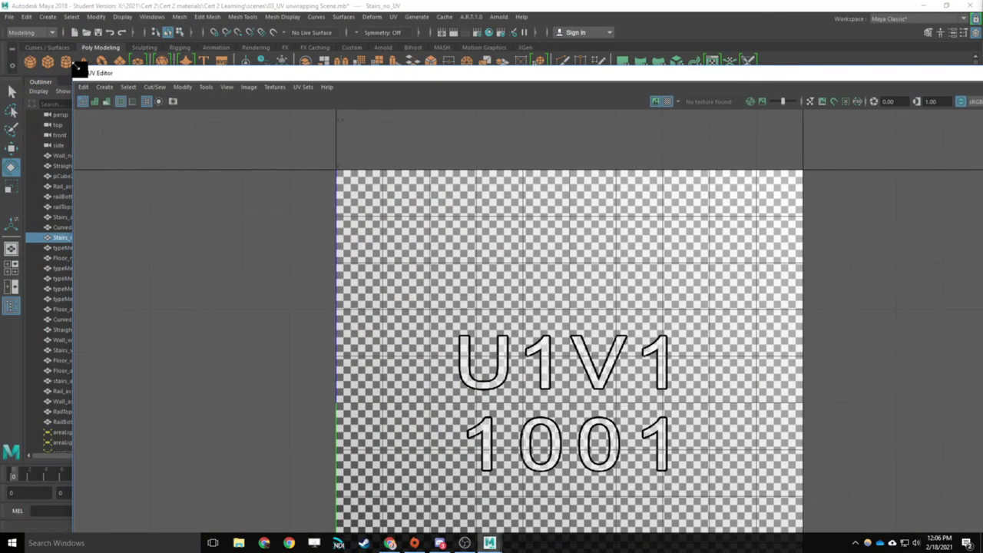
left_click_drag(77, 69, 883, 269)
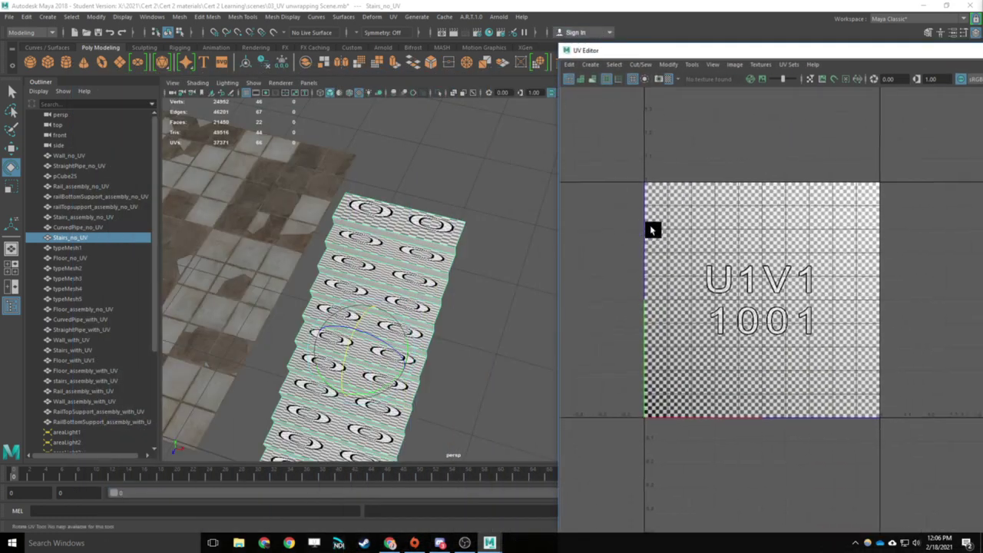
scroll(650, 226, "up", 5)
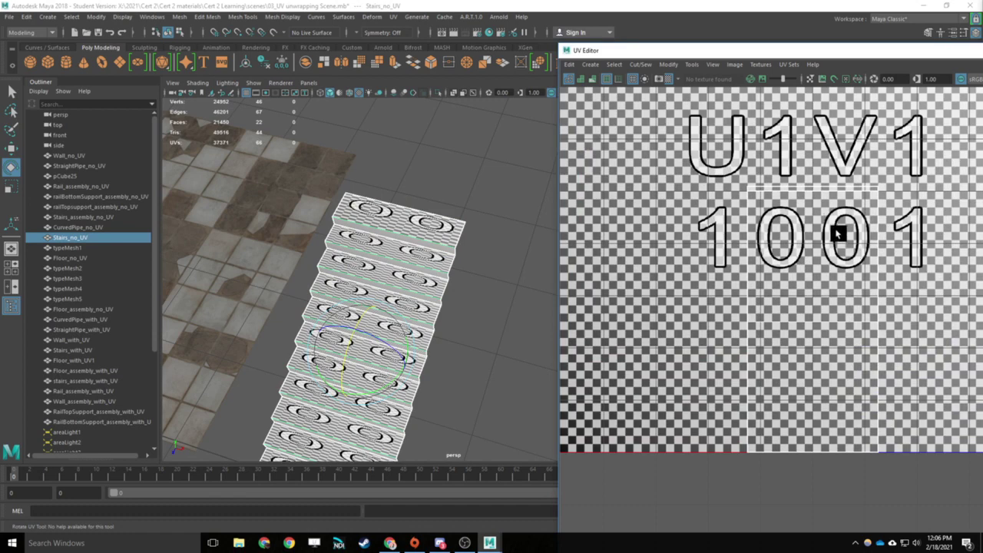
- Select one of the stacked UV shells to check which stair faces it belongs to
mouse_move(838, 234)
right_mouse_down()
mouse_move(822, 219)
mouse_move(809, 224)
mouse_move(830, 230)
right_mouse_up()
left_click(840, 246)
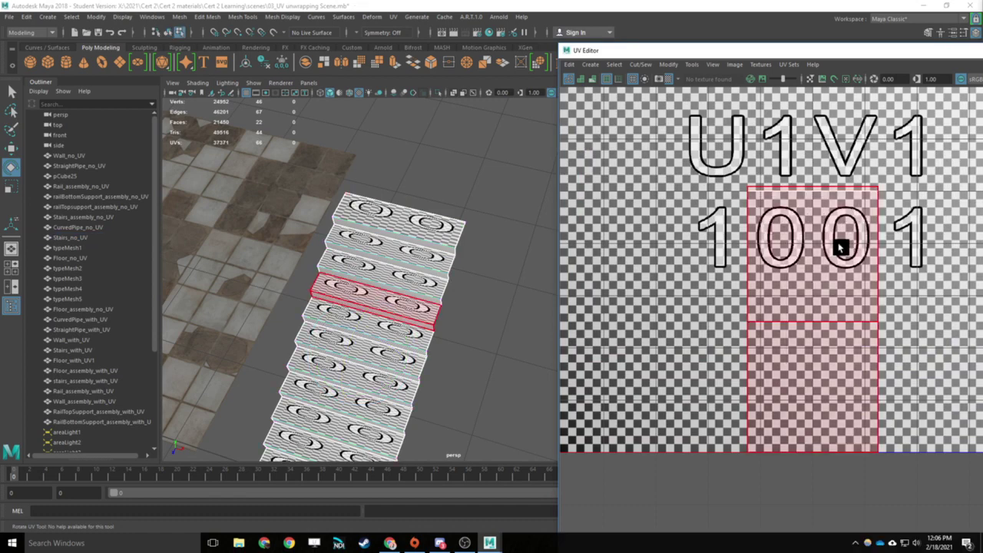
left_click(840, 246)
key("w")
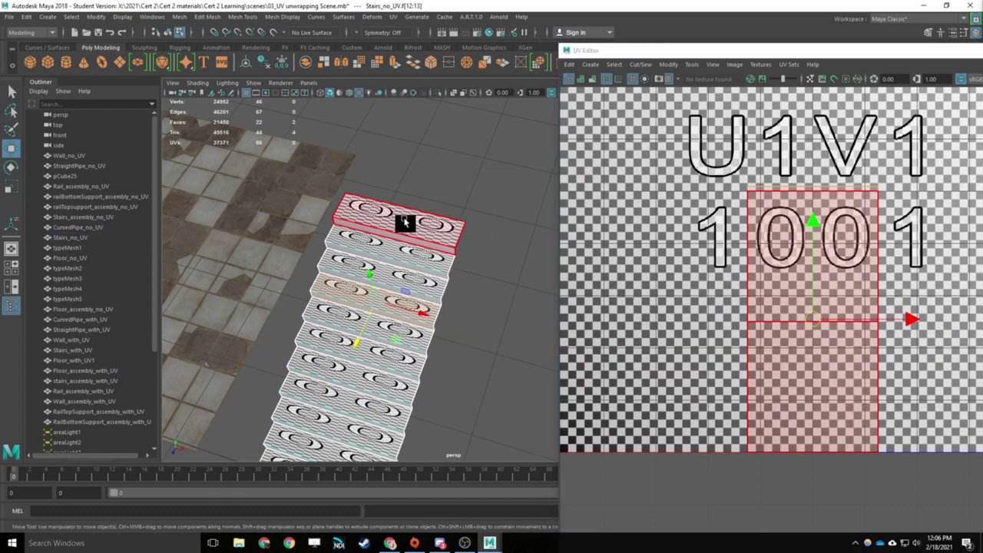
- Set the planar mapping options to project from the Y axis and apply the projection
right_click_drag(418, 217, 461, 206)
left_click_drag(445, 265, 467, 182, "alt")
left_click(393, 17)
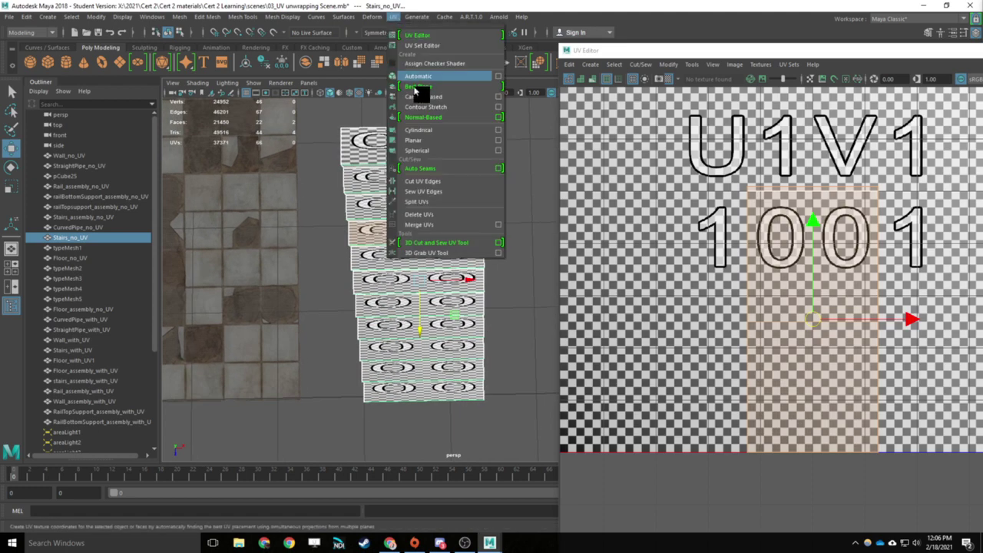
left_click(498, 140)
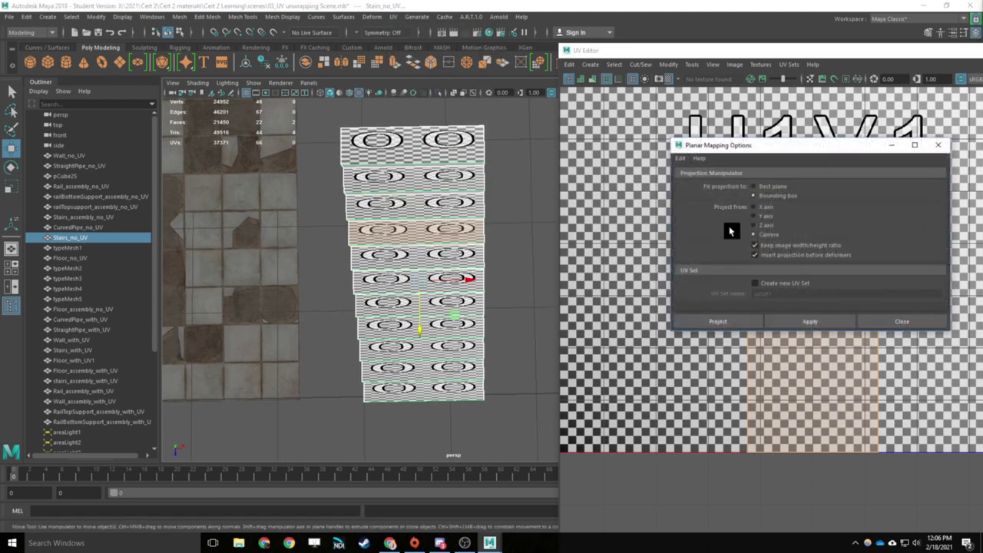
left_click(795, 325)
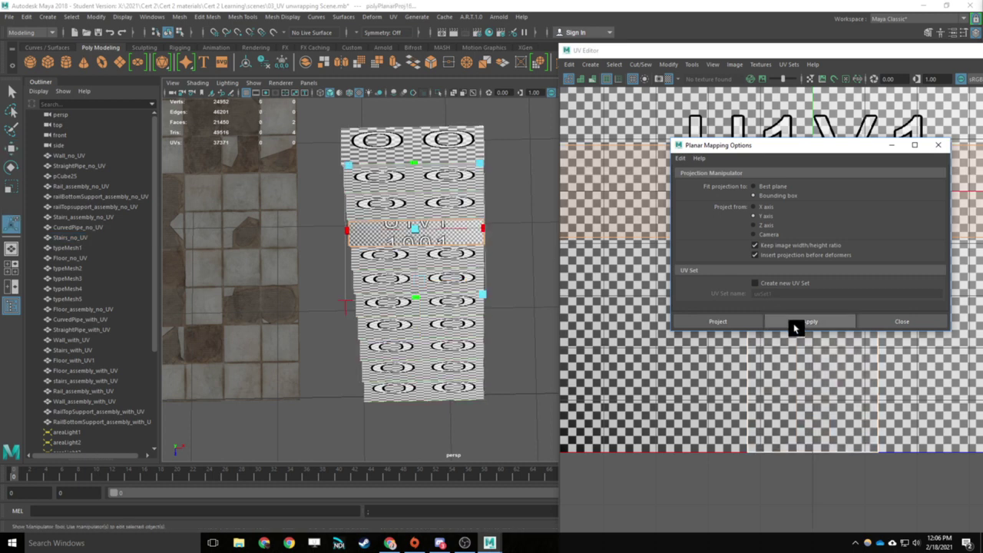
left_click(922, 321)
- Select the stairs as a whole object and apply the planar mapping to all of it
left_click(453, 166)
right_click_drag(451, 166, 502, 149)
left_click(513, 151)
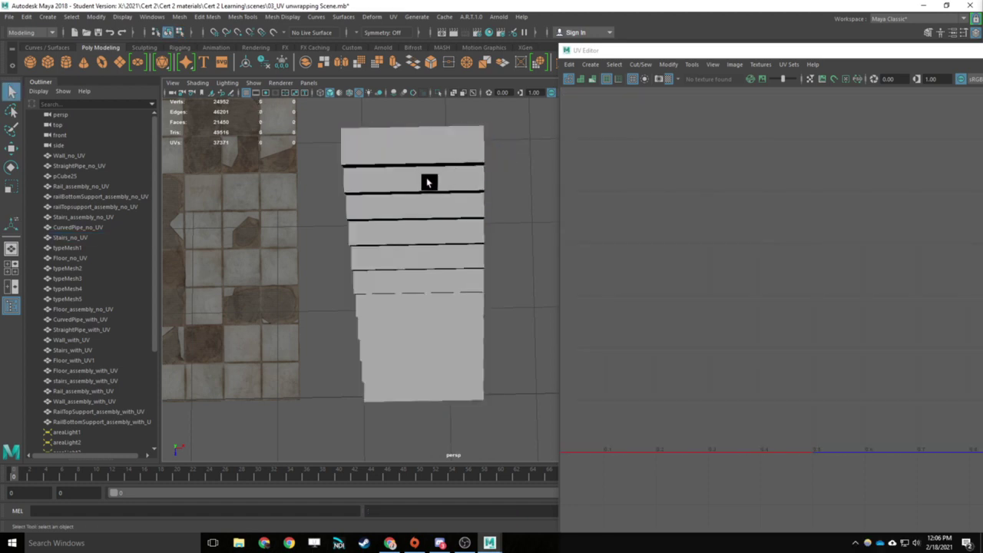
left_click(428, 182)
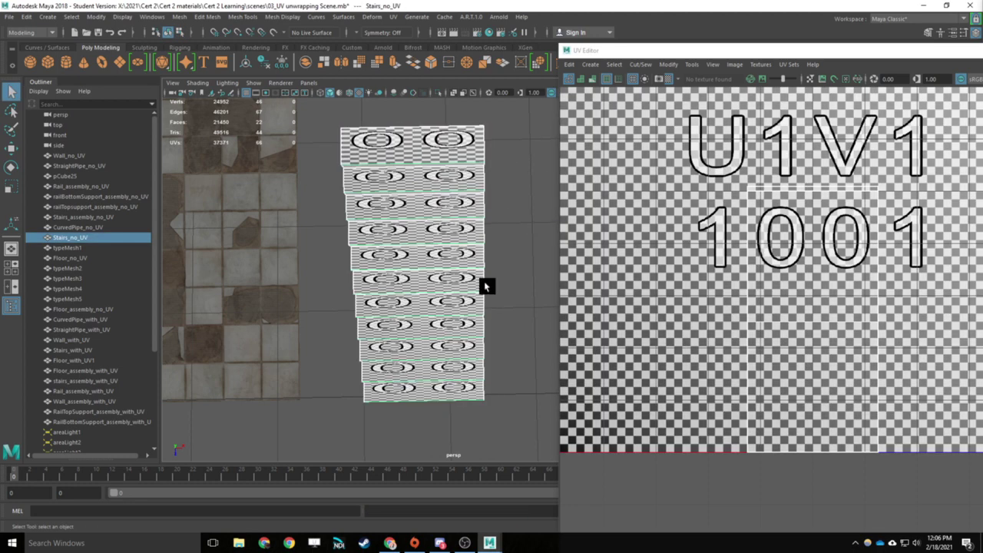
left_click(392, 17)
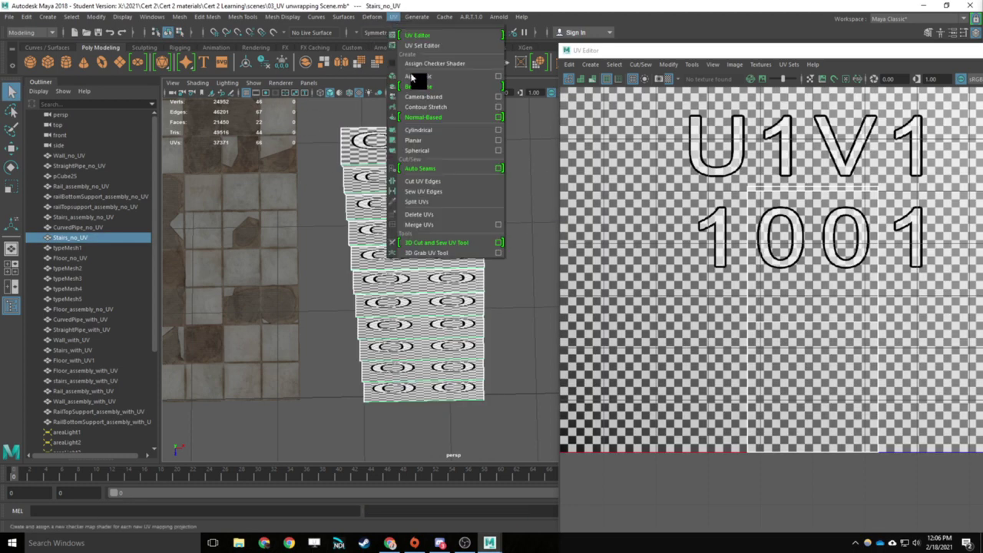
left_click(433, 143)
- Examine how the checker pattern maps onto the stair risers from the front
left_click_drag(397, 228, 383, 300, "alt")
scroll(383, 299, "up", 5)
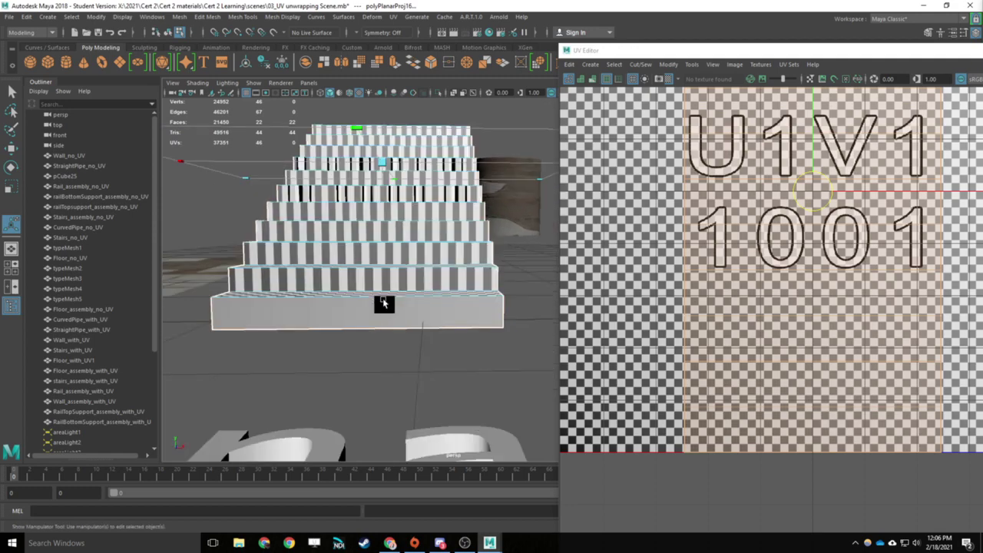
left_click(361, 278)
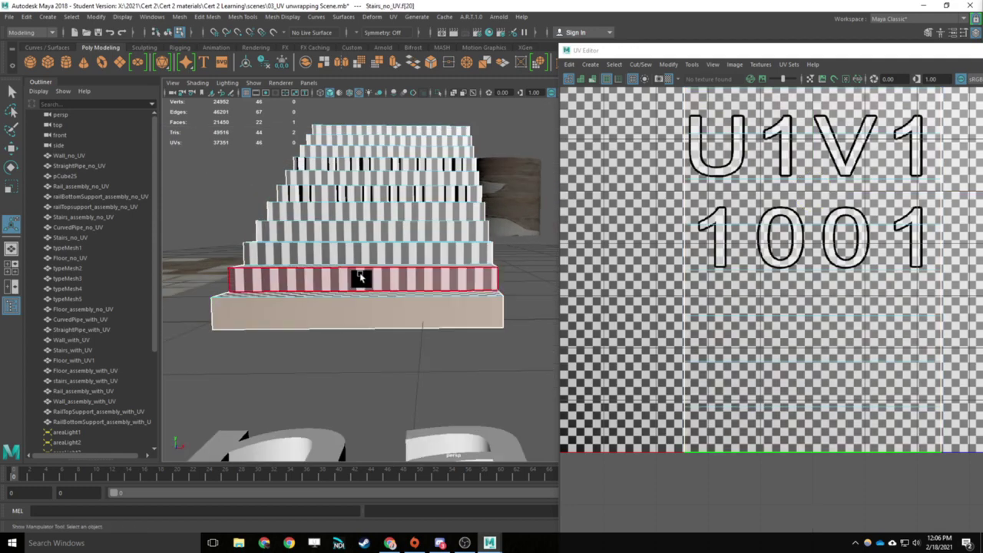
left_click(375, 197, "shift")
right_click_drag(391, 234, 435, 233)
key("F8")
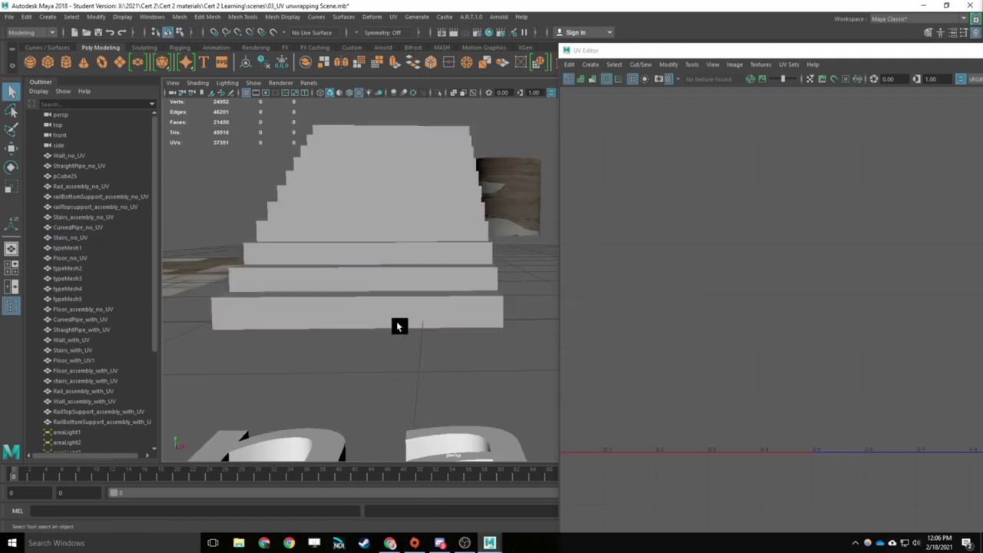
key("w")
left_click_drag(432, 210, 492, 205)
middle_click_drag(376, 224, 397, 215, "alt")
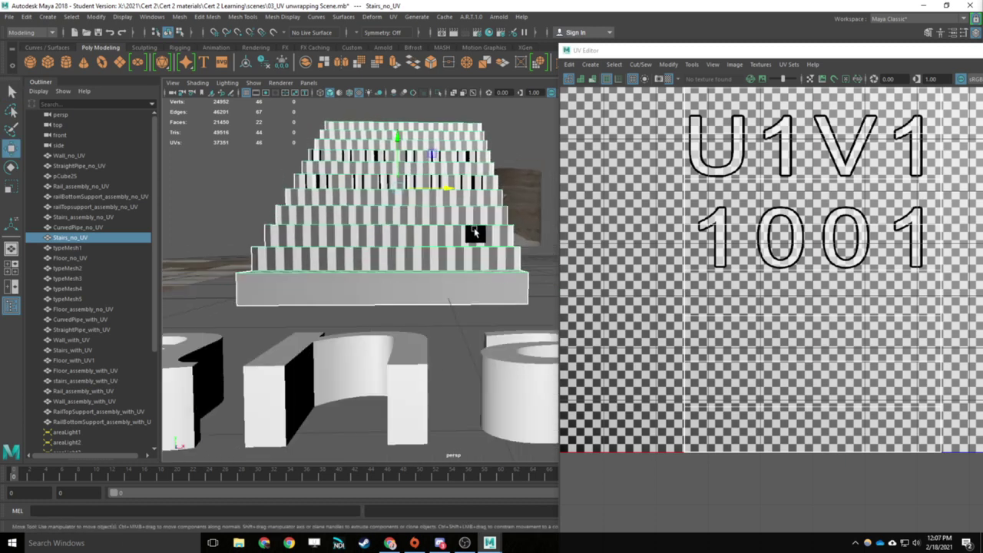
- Select a tread face and a riser face to compare where each lies in the UV layout
right_click_drag(400, 199, 397, 219)
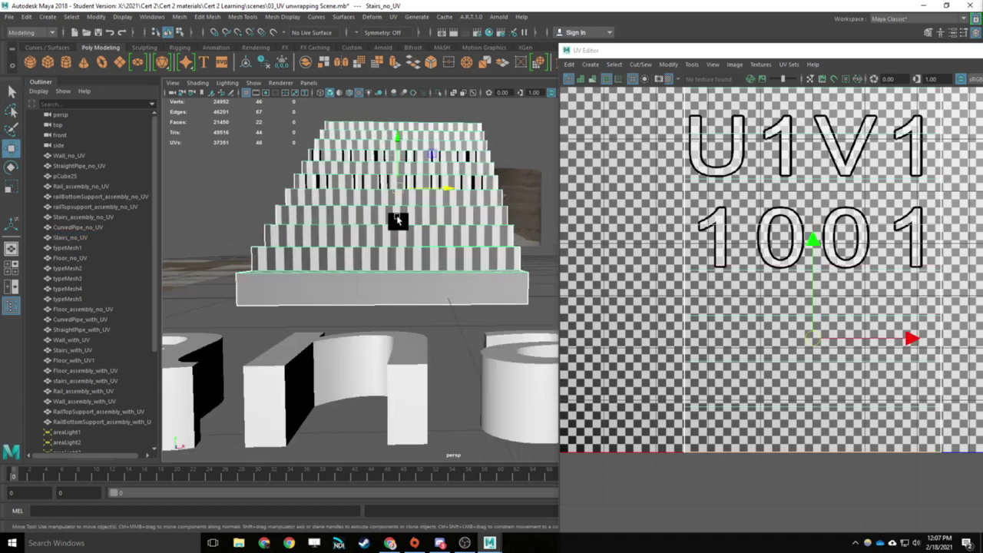
left_click_drag(397, 219, 420, 292, "alt")
left_click(407, 338)
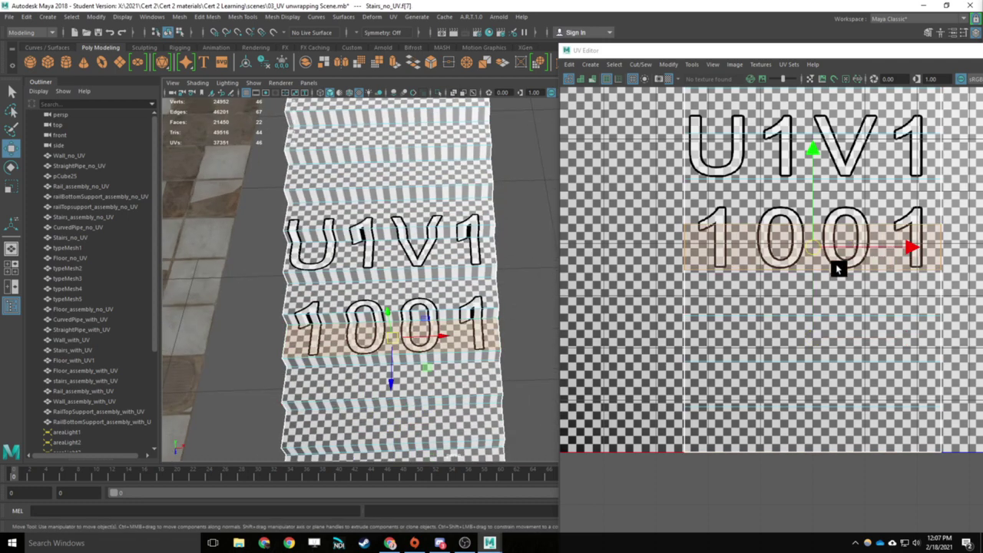
left_click_drag(324, 347, 412, 230, "alt")
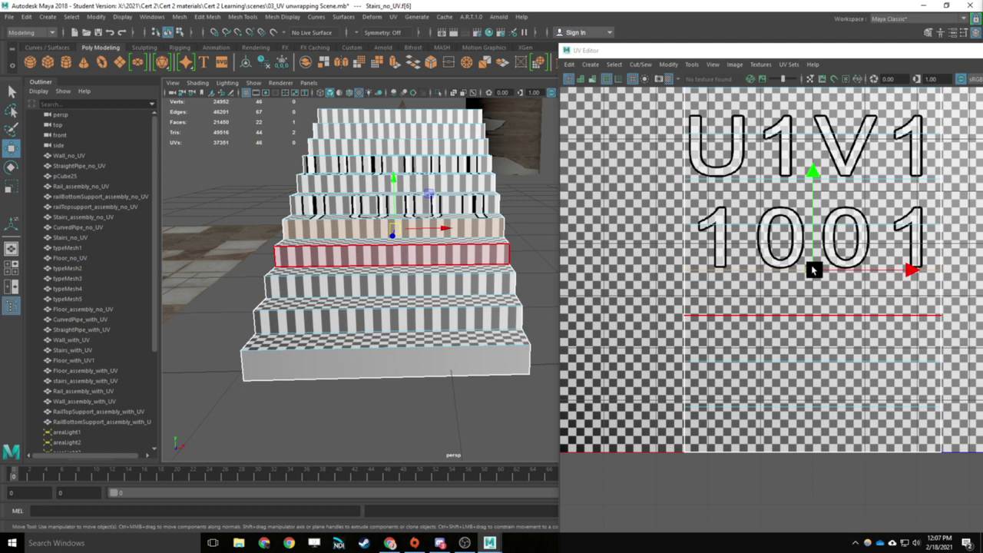
- Try to shift the selected riser face's UVs slightly upward and undo the move
left_click_drag(813, 241, 810, 232)
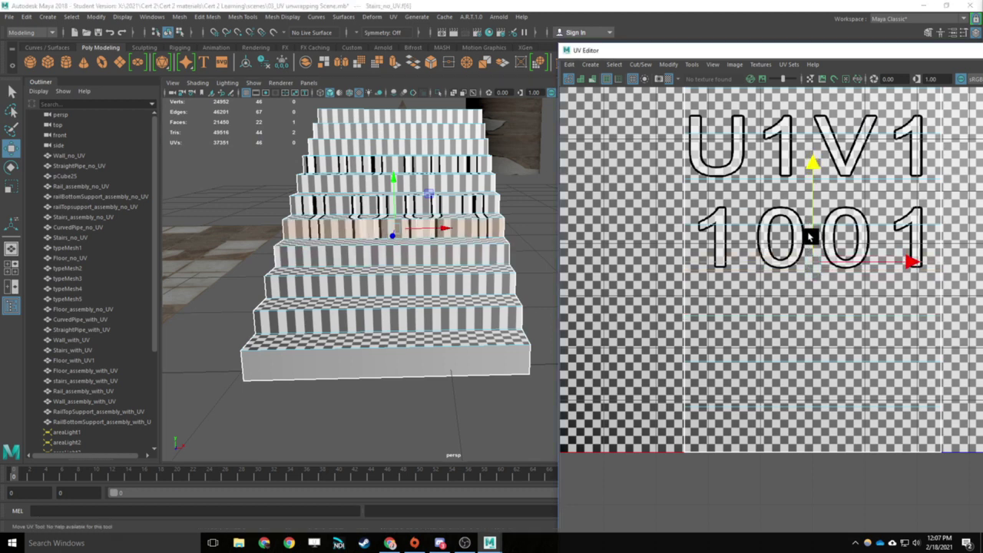
key("ctrl+z")
key("q")
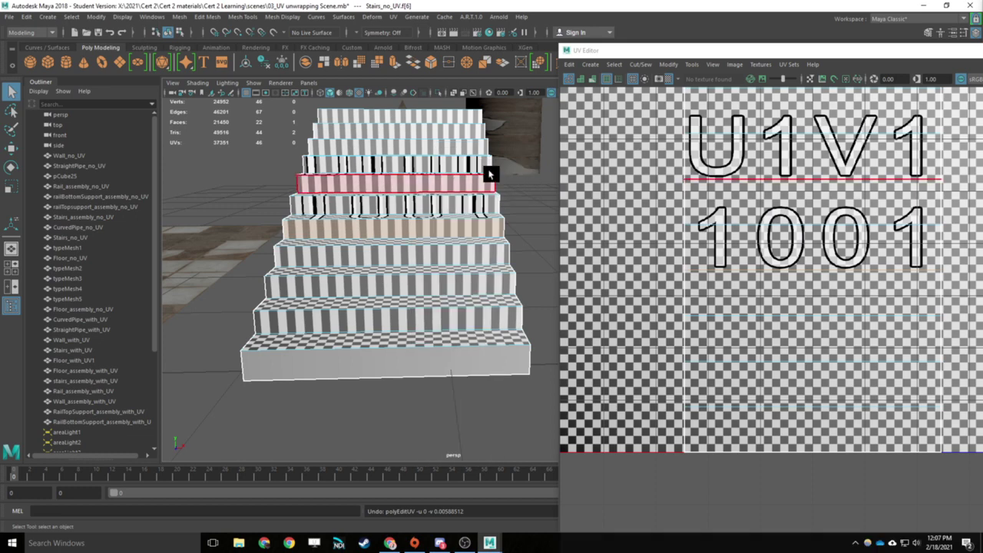
- Select the stairs' entire UV shell and try to unfold it in the UV Editor
key("F8")
right_click_drag(808, 230, 776, 214)
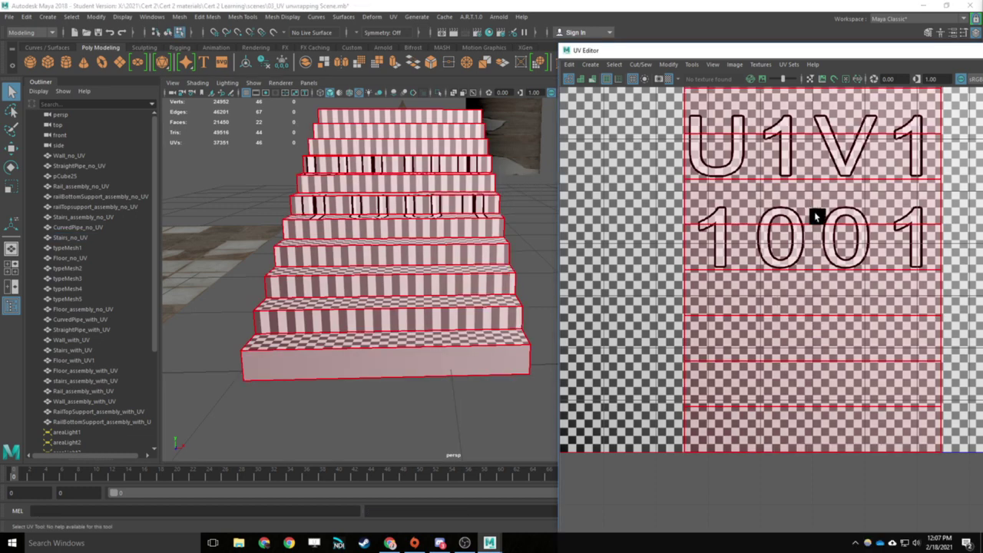
left_click(815, 215)
middle_click_drag(822, 204, 803, 303, "alt")
scroll(803, 301, "down", 4)
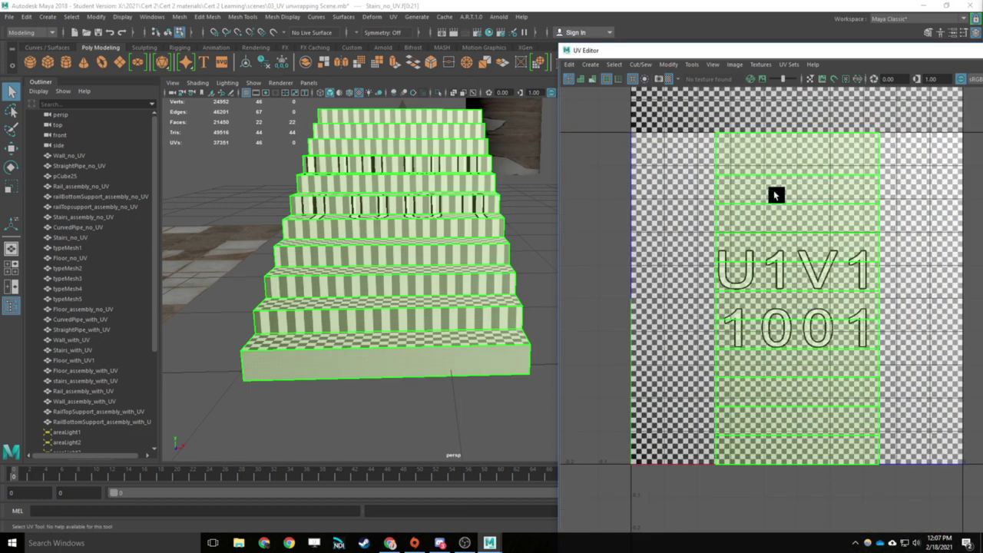
left_click_drag(700, 57, 629, 54)
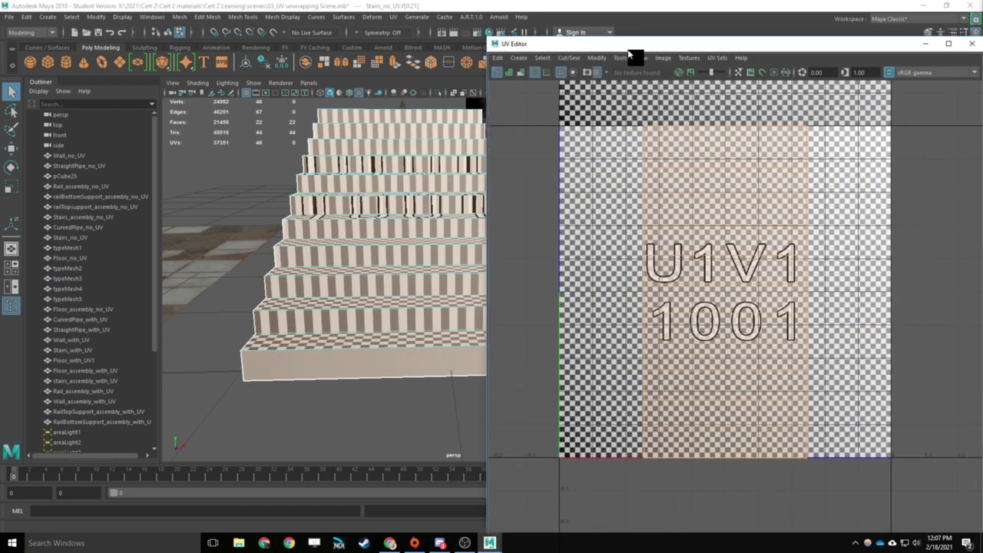
left_click(606, 59)
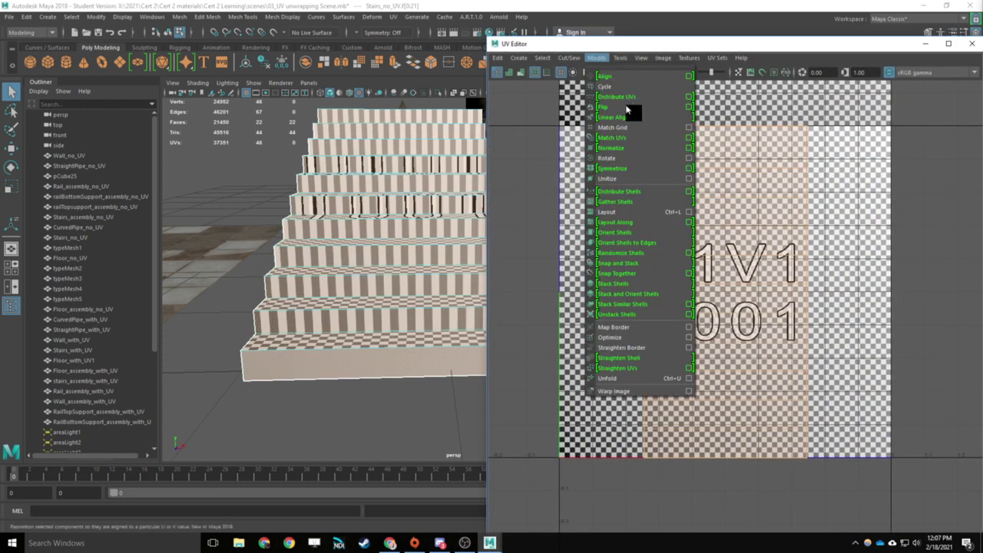
left_click(639, 379)
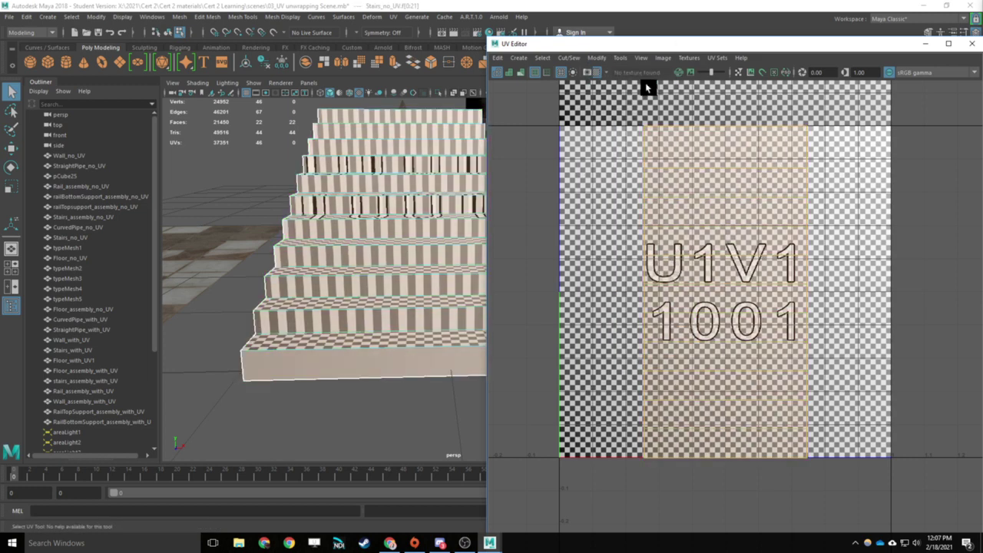
- Select a single face on the stairs and examine its place within the UV layout
right_click_drag(746, 185, 724, 168)
left_click(724, 168)
right_click_drag(446, 180, 450, 198)
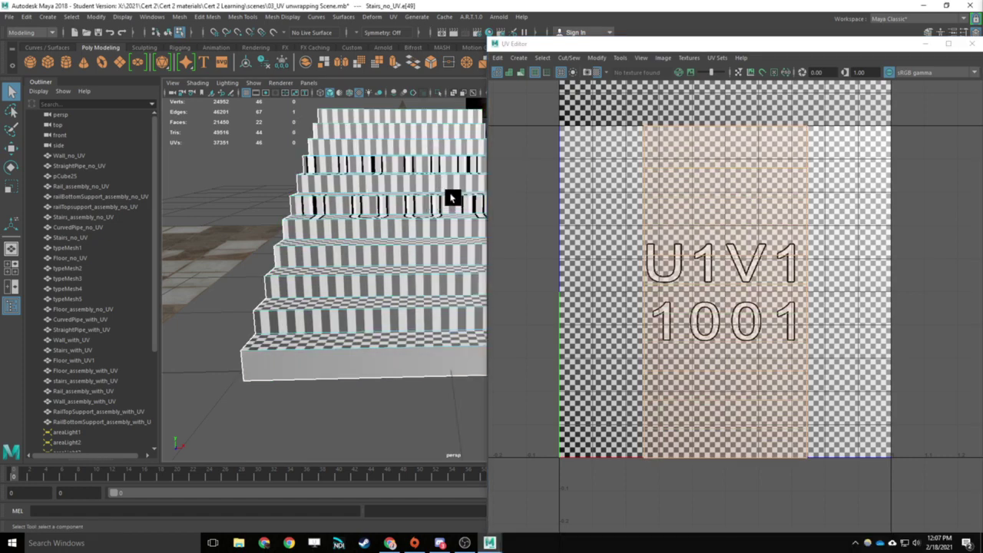
left_click(438, 178)
scroll(721, 285, "down", 5)
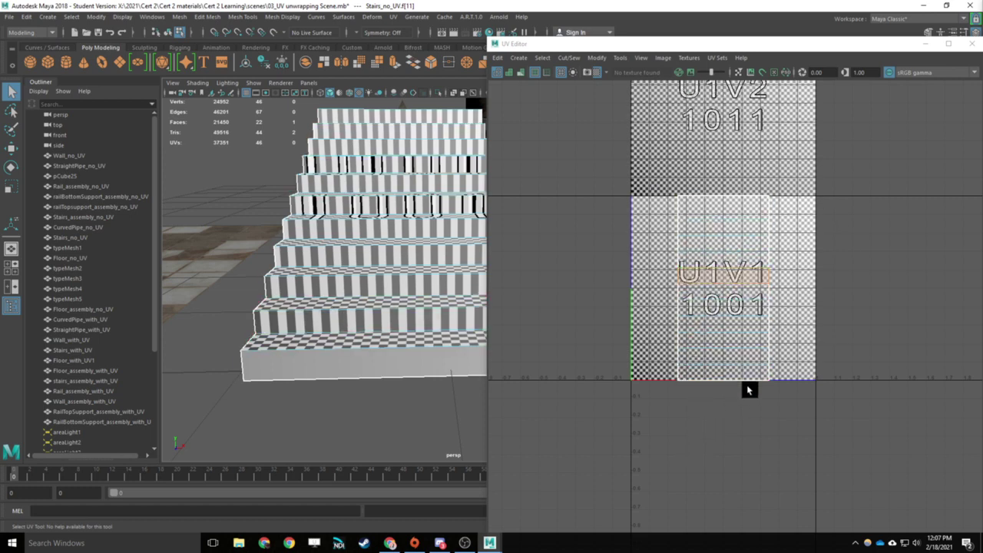
- Assign the existing phongE2 tile material to the whole stairs object
right_click_drag(433, 197, 460, 178)
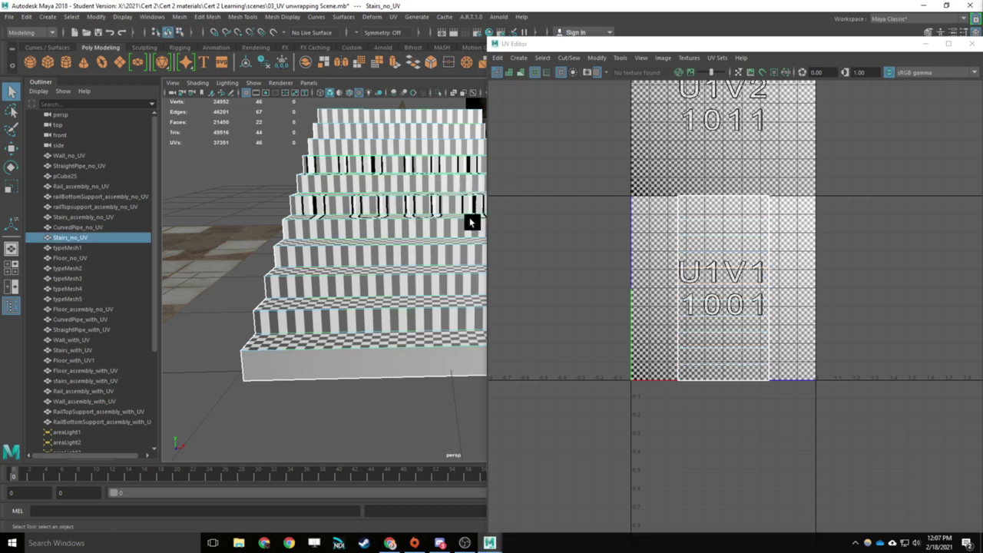
left_click_drag(469, 222, 406, 235, "alt")
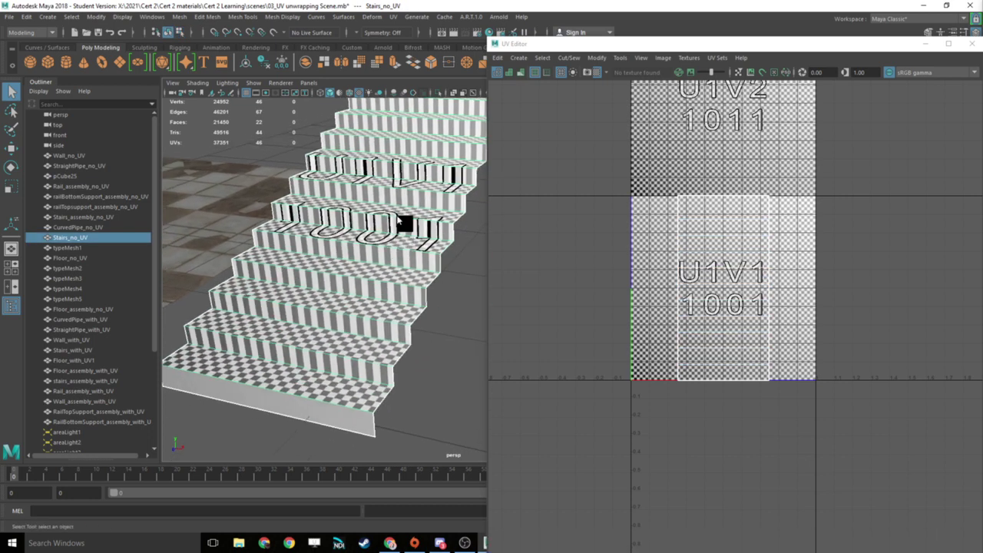
right_click_drag(397, 219, 396, 507)
right_click_drag(457, 501, 457, 498)
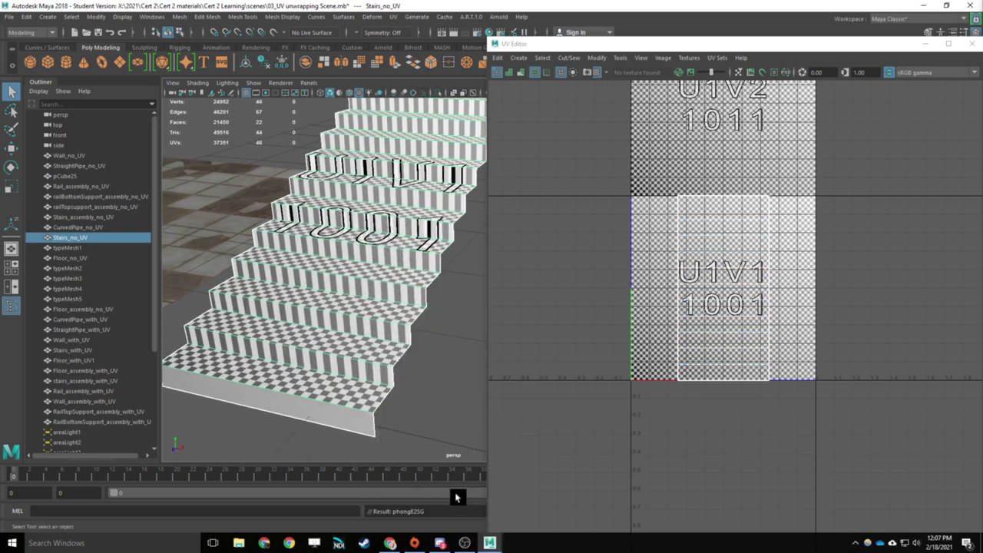
- Inspect the tile texture on the stair risers from the front and select one riser face
left_click(458, 401)
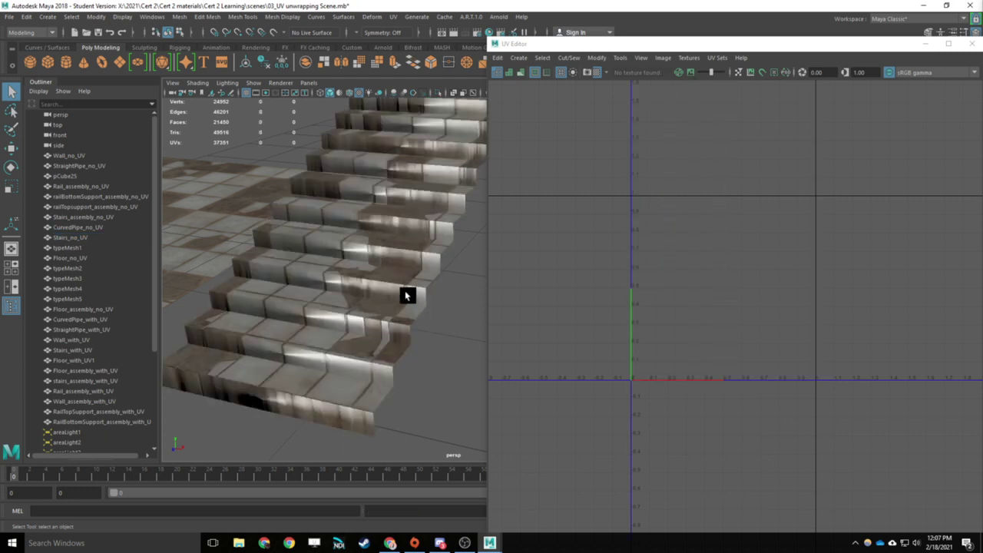
left_click_drag(406, 296, 404, 222, "alt")
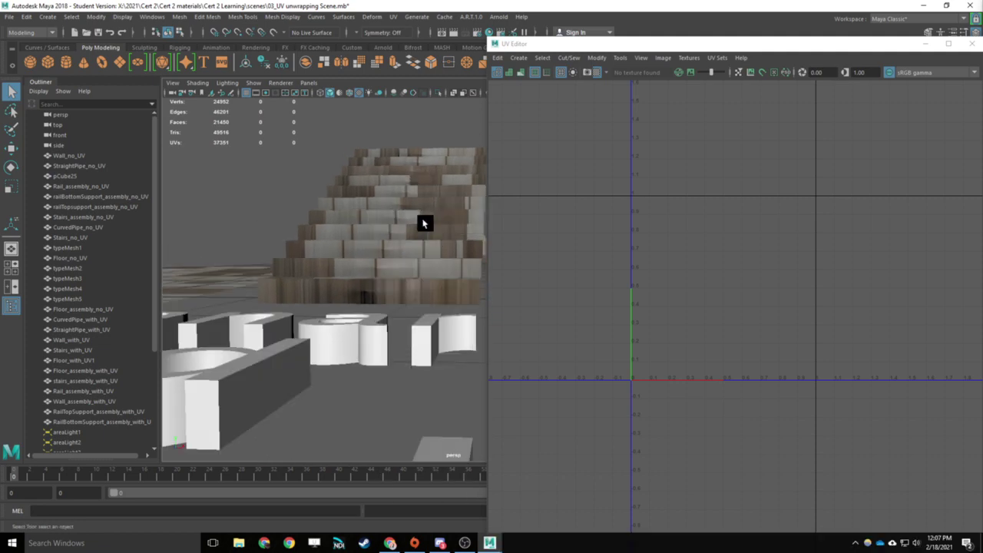
left_click(429, 217)
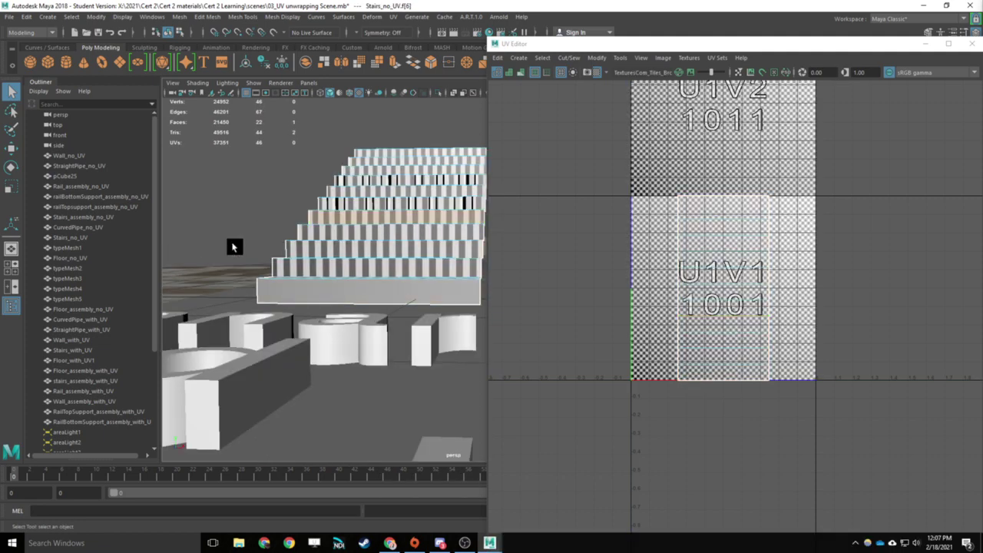
- Select the stairs' entire UV shell in the UV Editor and unfold it
left_click(300, 202)
right_click_drag(397, 203, 428, 201)
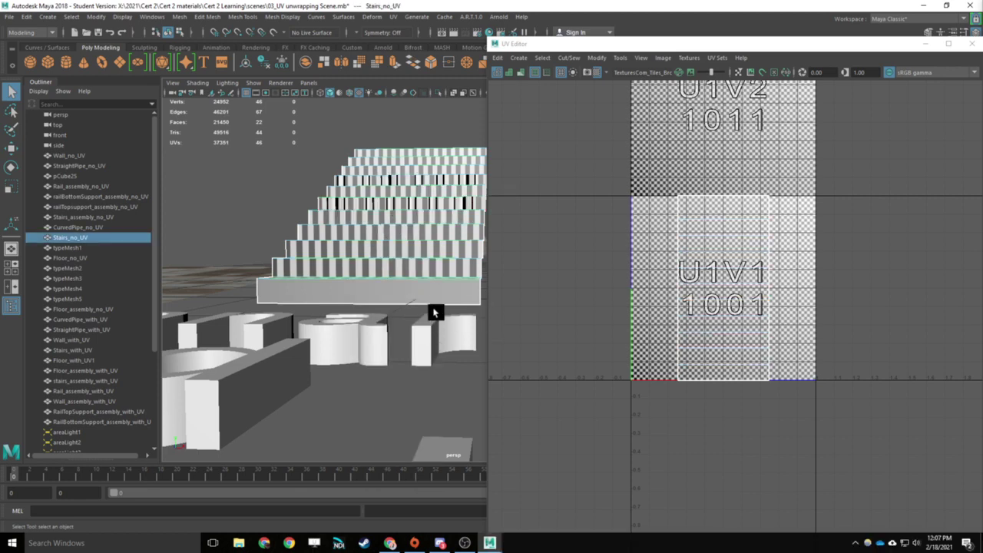
left_click(283, 129)
left_click(445, 213)
right_click_drag(729, 275, 691, 263)
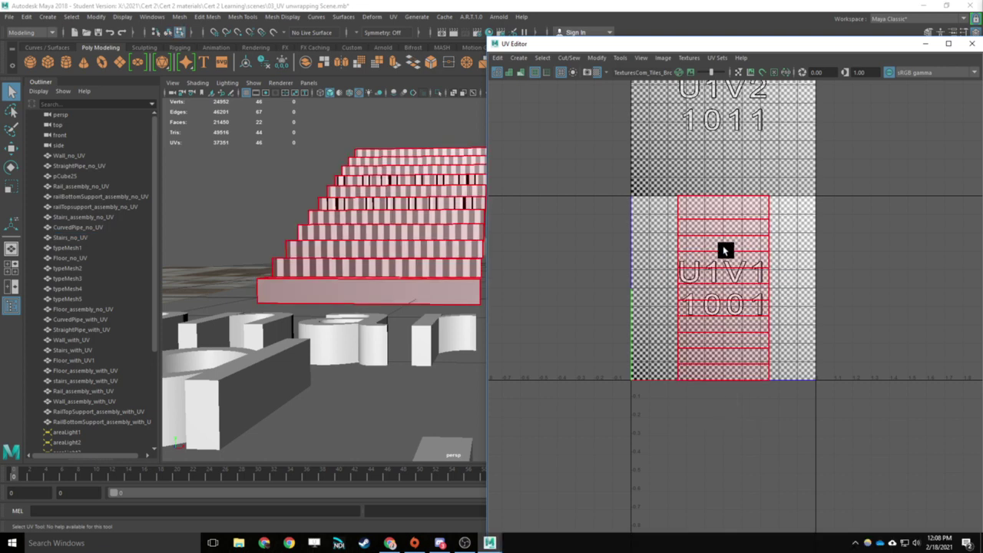
left_click(703, 294)
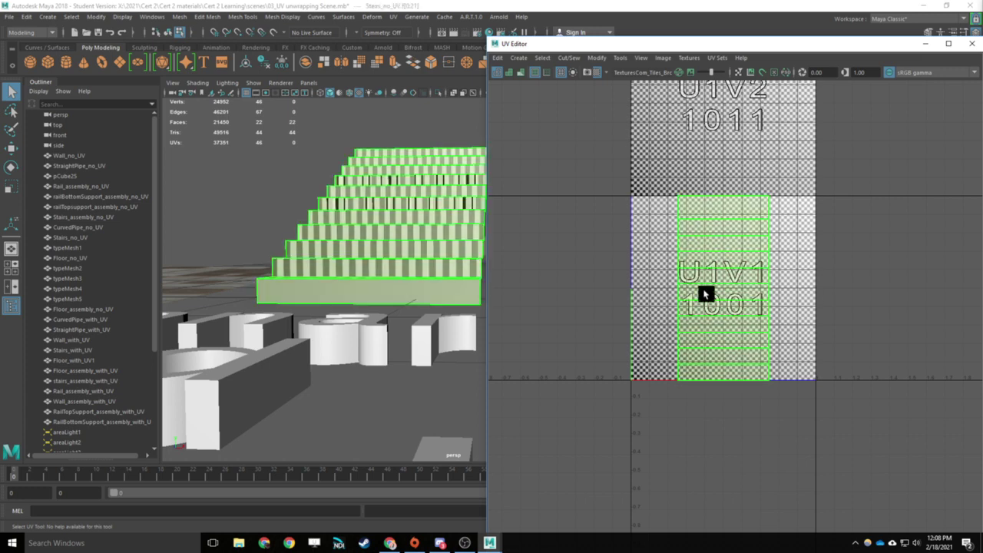
left_click(601, 59)
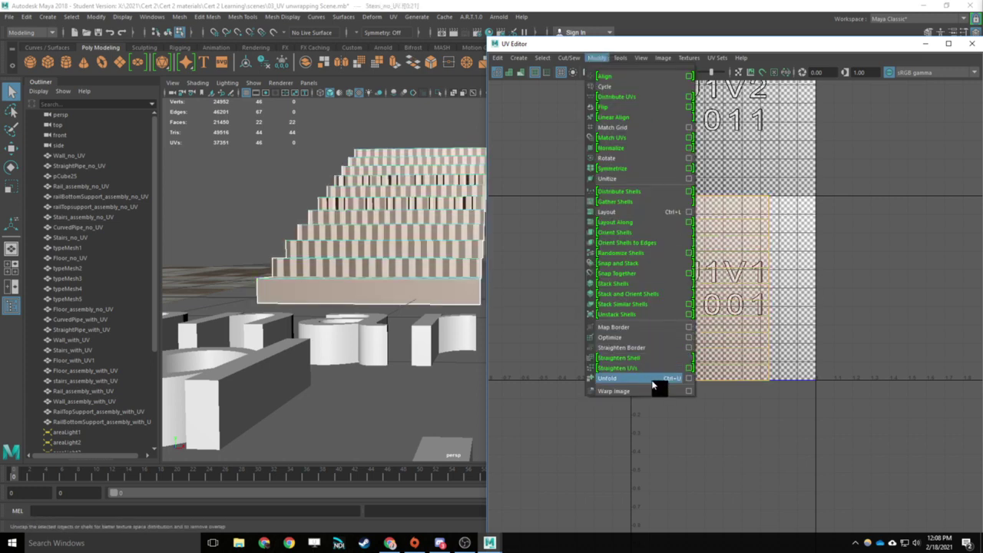
left_click(626, 377)
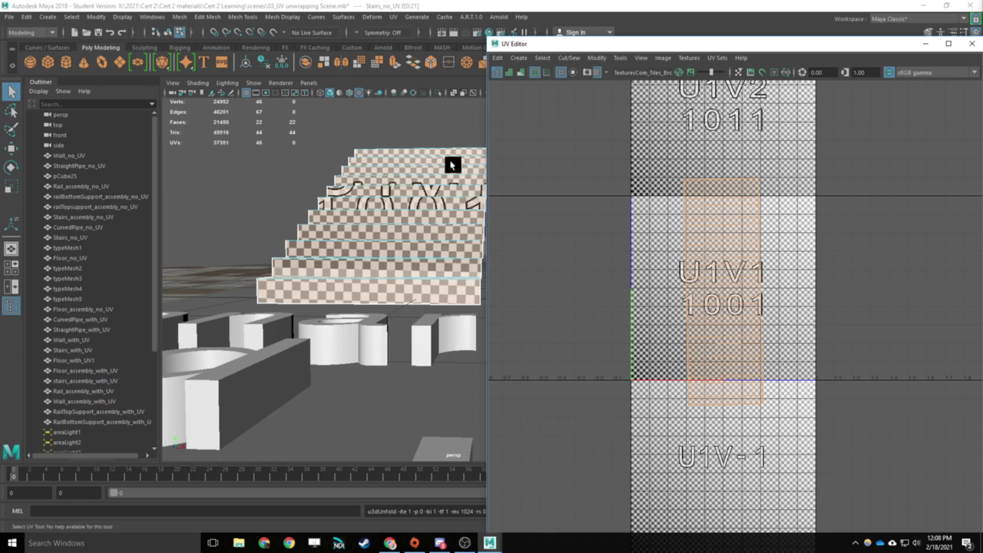
- Select a single riser face on the lower stairs and examine its place within the unfolded UV layout
scroll(724, 264, "up", 2)
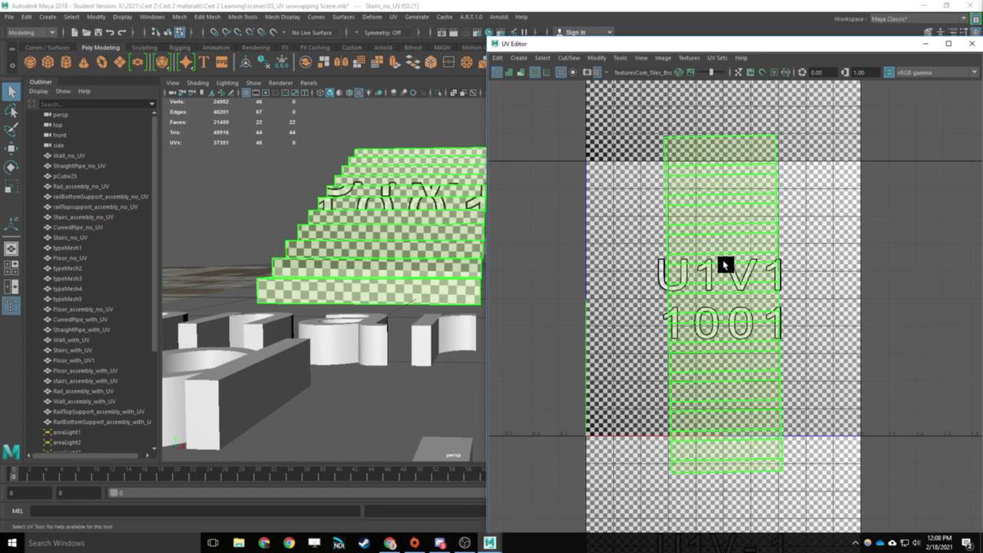
mouse_move(735, 165)
right_mouse_down()
mouse_move(739, 186)
mouse_move(735, 161)
right_mouse_up()
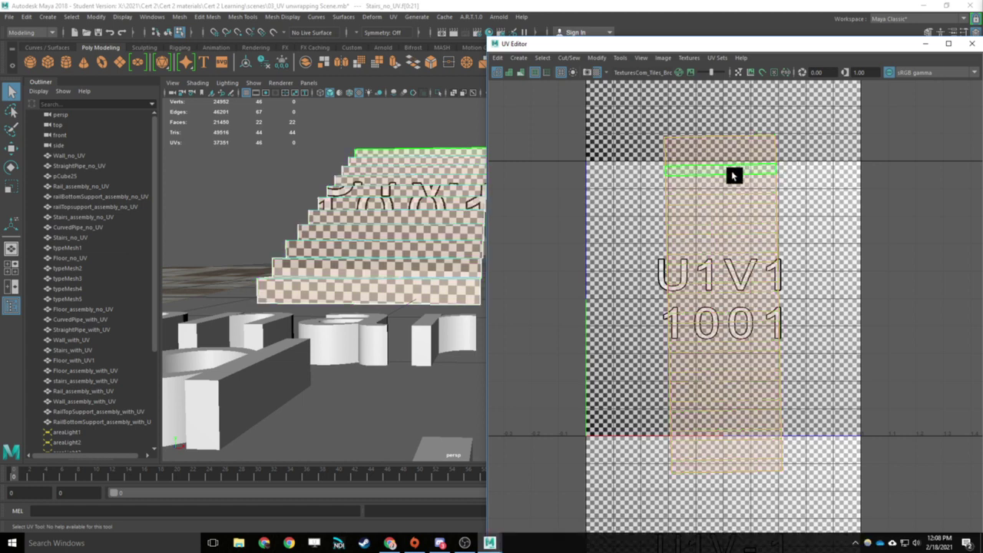
left_click(452, 229)
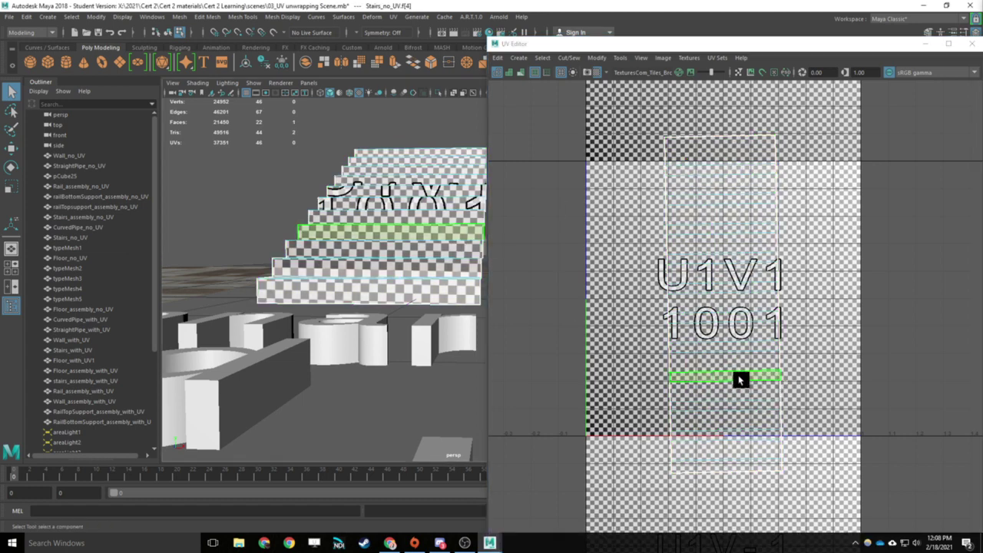
- Scale the stairs' whole UV shell down to fit inside the 0-1 UV tile and select all its UVs
right_click_drag(709, 282, 699, 276)
left_click(742, 334)
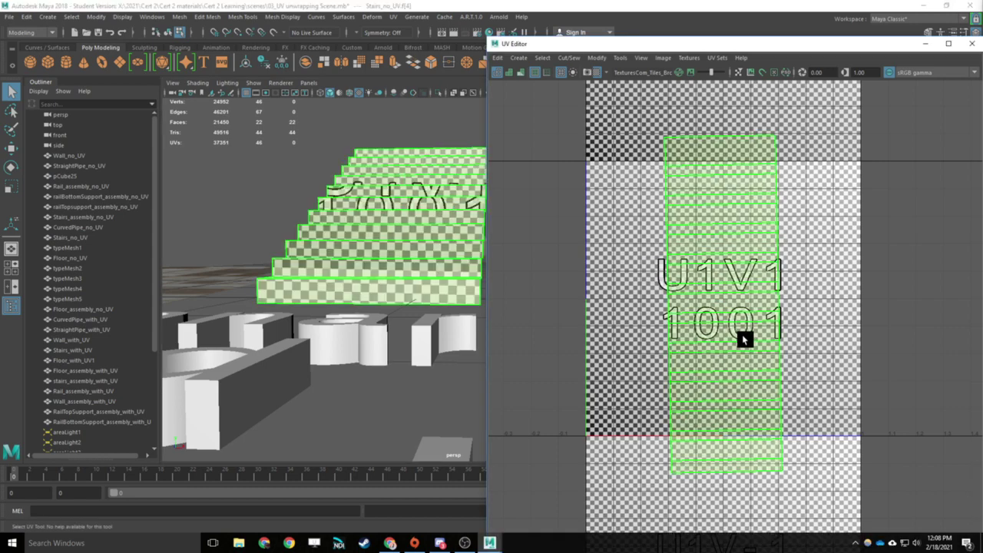
key("r")
mouse_move(722, 309)
left_mouse_down()
mouse_move(691, 300)
mouse_move(736, 306)
left_mouse_up()
key("w")
right_click_drag(742, 254, 774, 253)
left_click_drag(779, 157, 648, 453)
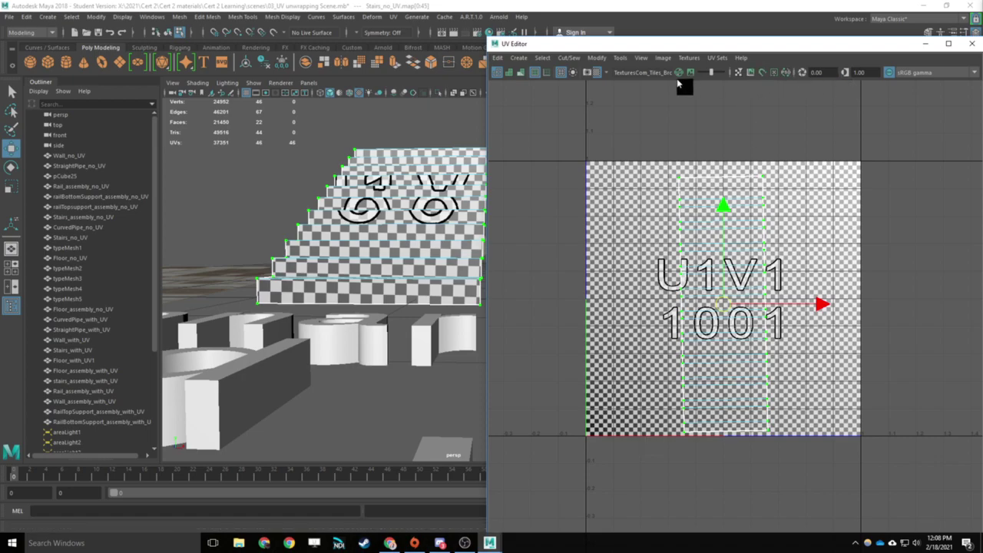
- Enlarge the UV Editor and replace the checker map with the tile texture behind the stairs' UVs
left_click(949, 44)
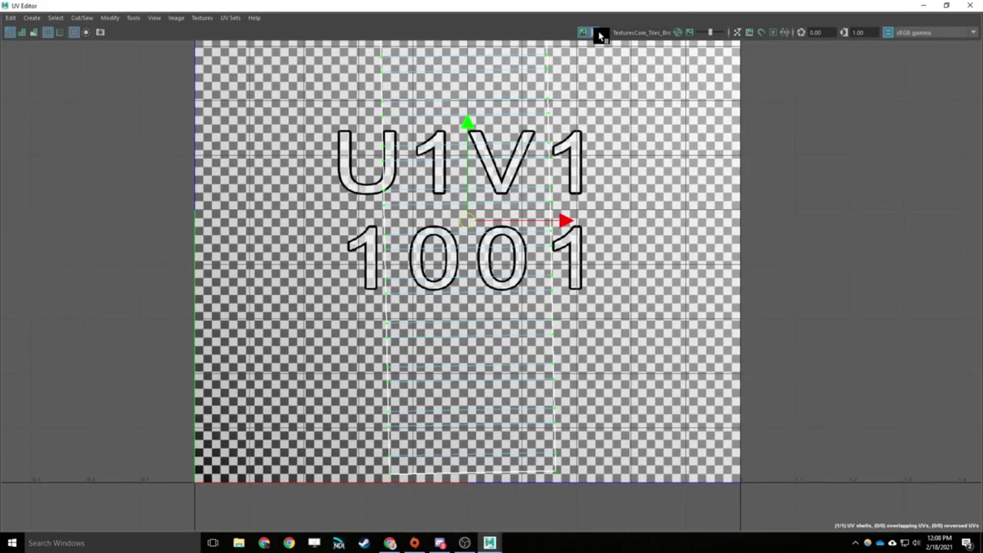
left_click(600, 33)
middle_click_drag(608, 237, 654, 303, "alt")
scroll(626, 282, "down", 1)
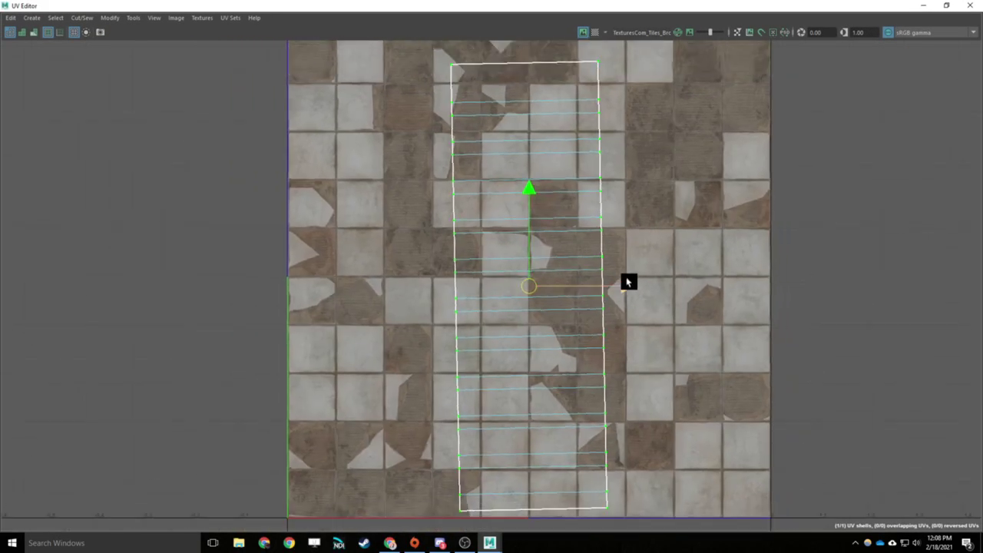
scroll(602, 152, "down", 1)
- Straighten the stairs' slightly tilted UV shell so its edges run exactly vertical and horizontal
key("e")
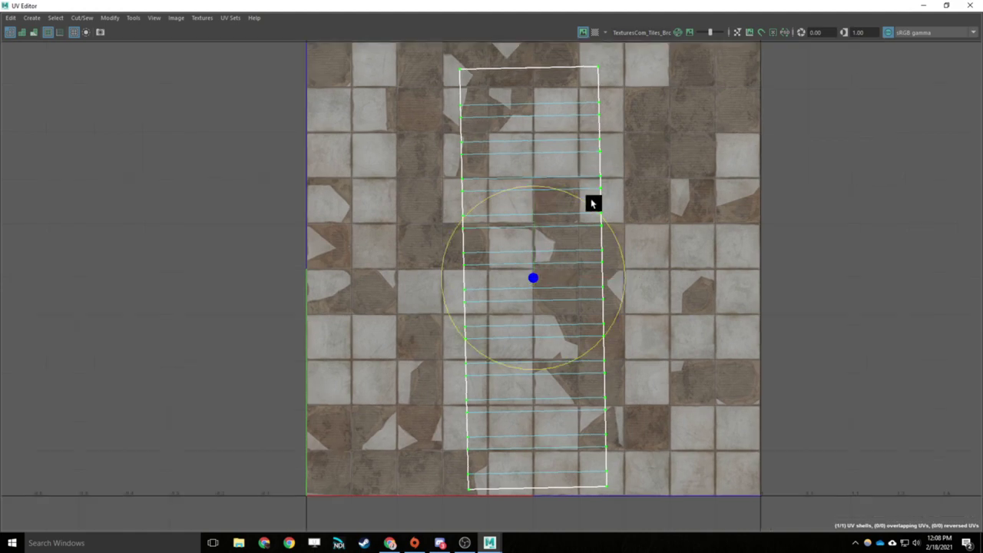
right_click(594, 129, "shift")
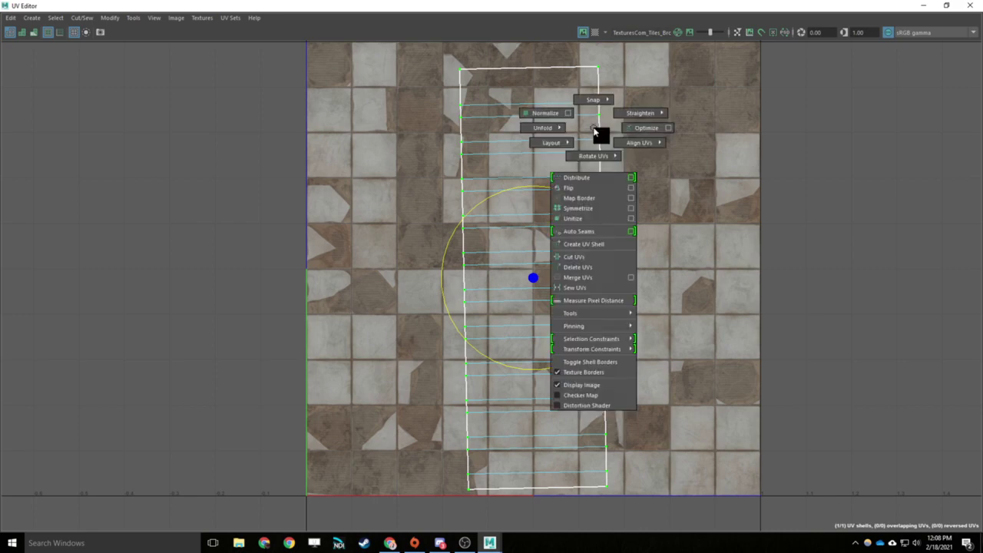
right_click_drag(594, 129, 628, 96, "shift")
key("q")
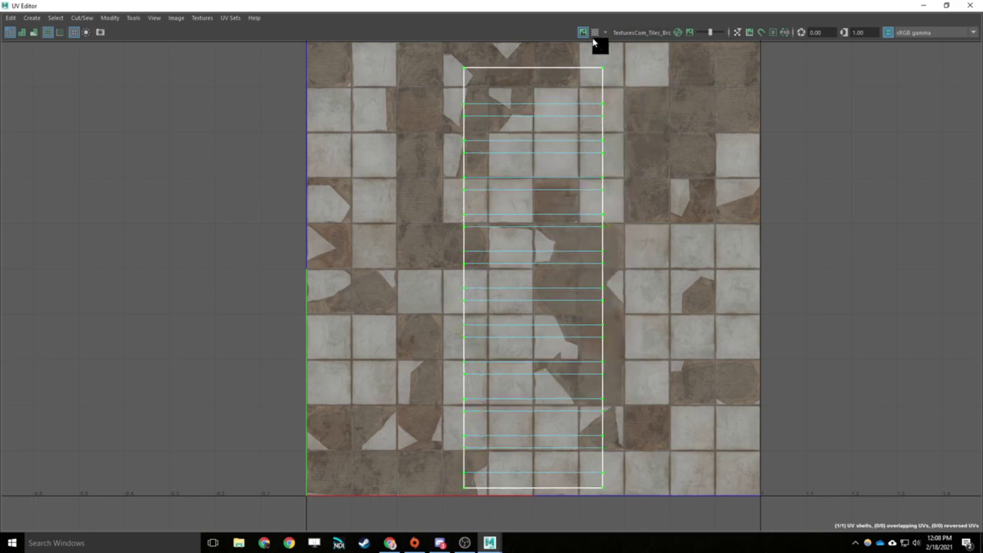
- Restore the smaller UV Editor and scale the stairs' whole UV shell up uniformly to span the texture tile's full width
left_click(944, 6)
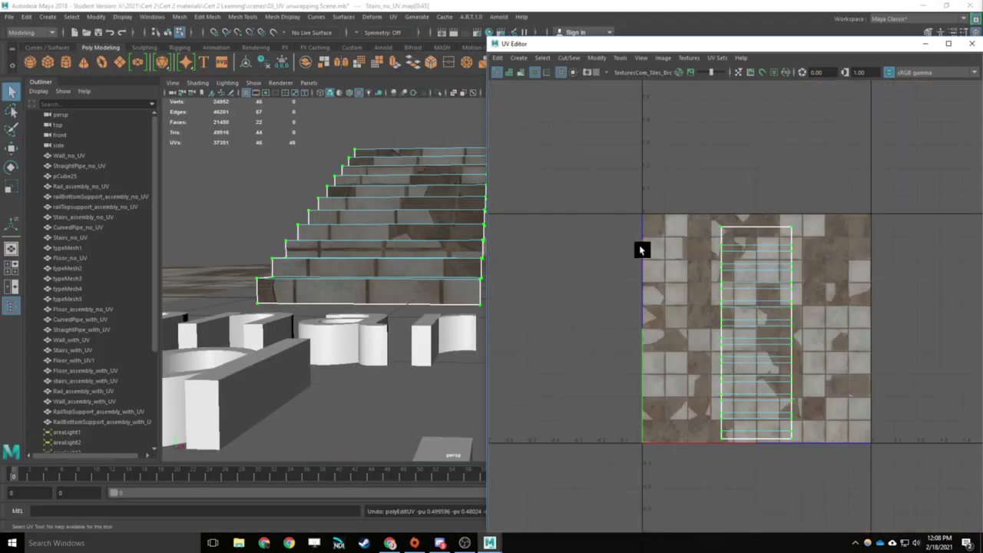
right_click_drag(437, 183, 476, 167)
left_click_drag(449, 192, 479, 200, "alt")
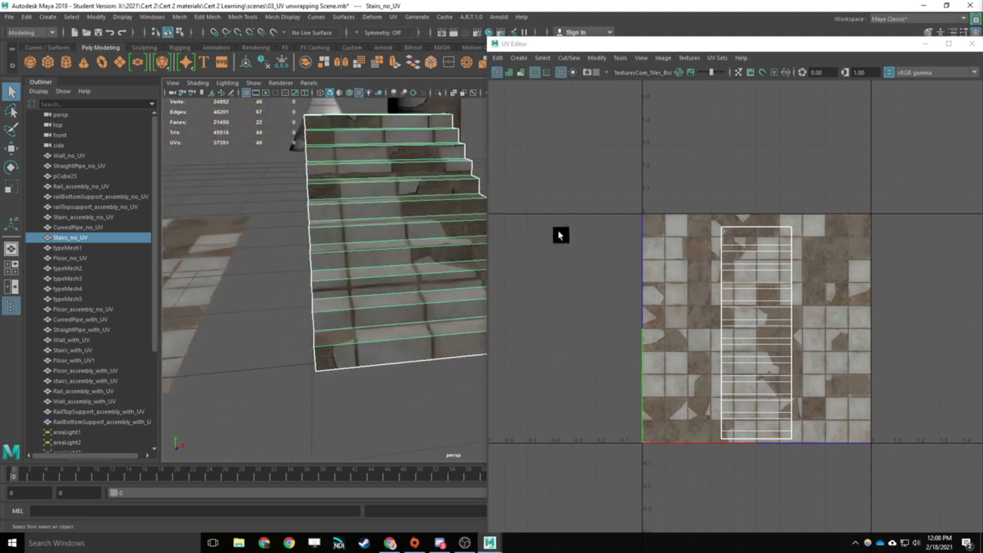
right_click_drag(798, 292, 754, 274)
left_click(754, 274)
key("r")
left_click_drag(756, 331, 965, 292)
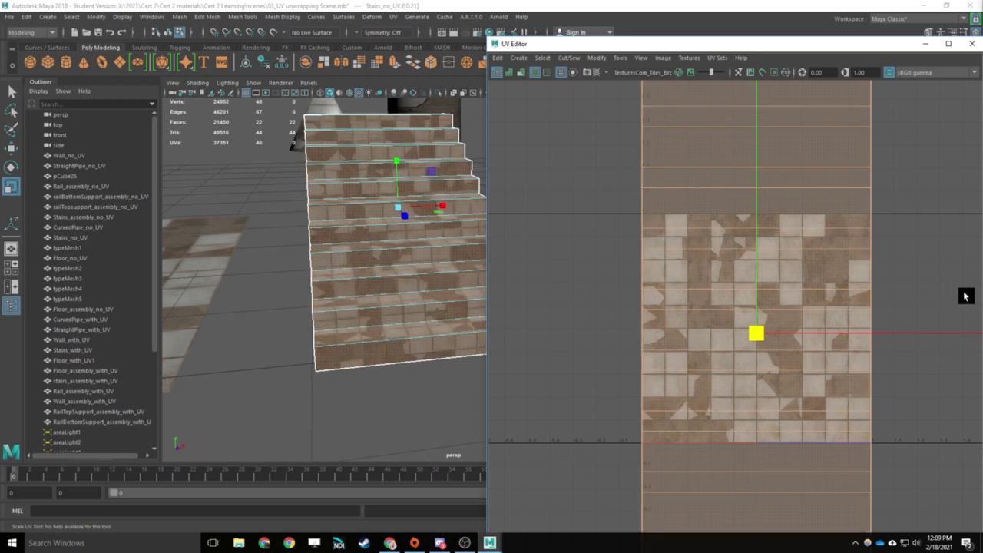
- Deselect the stairs and inspect the tile texture on the treads and risers from above and up close
key("q")
left_click(290, 227)
right_click_drag(264, 223, 317, 201)
left_click_drag(346, 215, 365, 231, "alt")
middle_click_drag(365, 231, 294, 355, "alt")
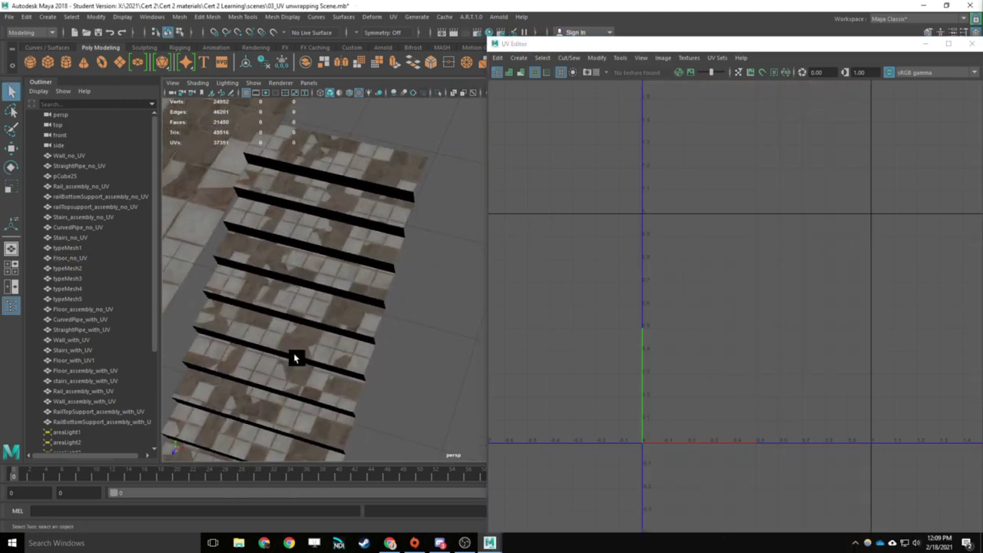
left_click_drag(294, 355, 318, 330, "alt")
right_click_drag(318, 330, 361, 287, "alt")
middle_click_drag(335, 219, 441, 274, "alt")
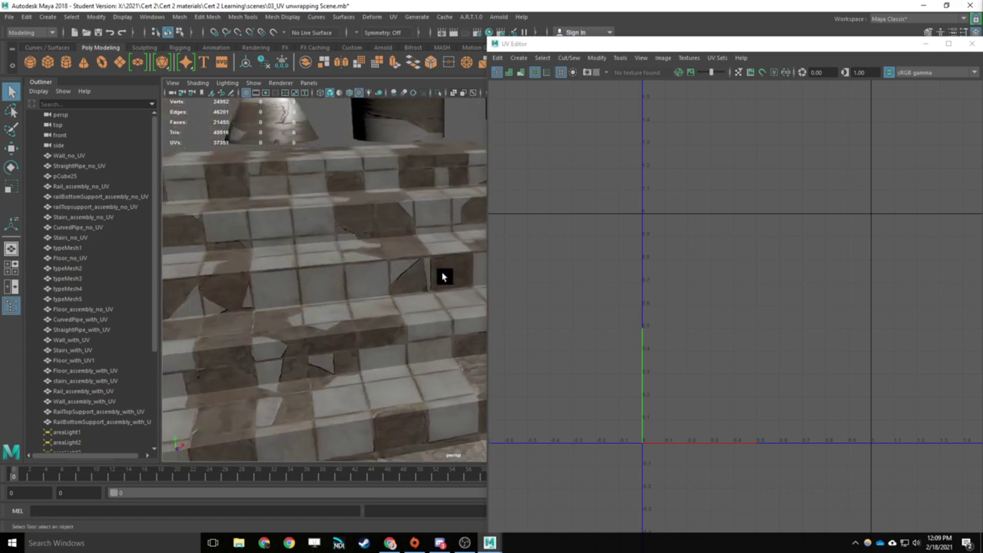
- Select a single tread face to examine its place in the UV layout, then return to object selection and inspect the risers
right_click_drag(441, 274, 444, 288)
left_click(444, 288)
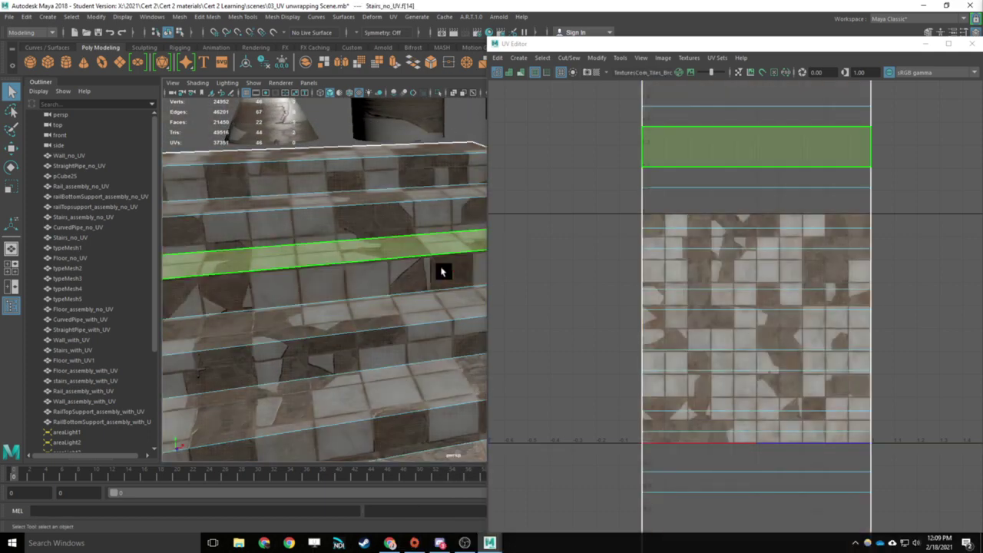
left_click(445, 272)
left_click_drag(445, 271, 351, 320, "alt")
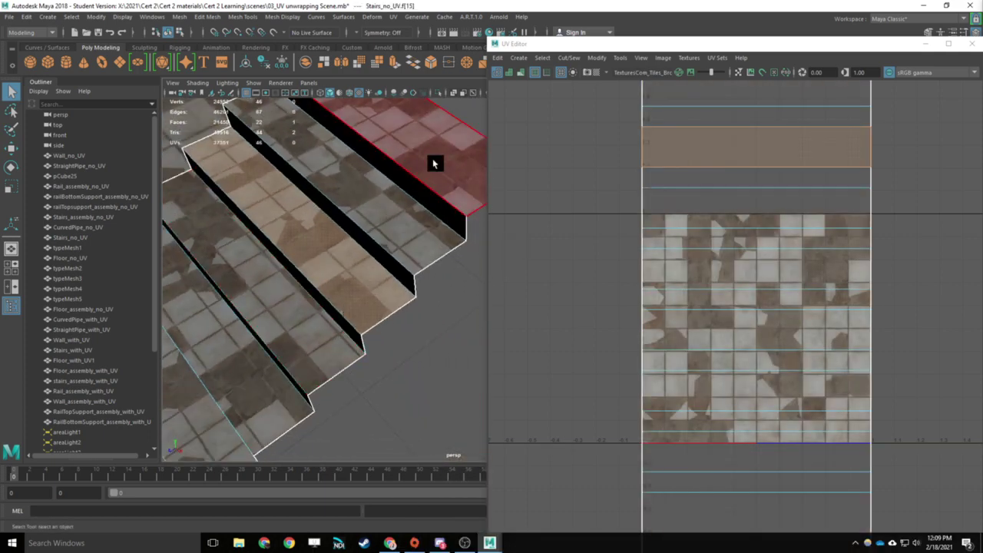
right_click_drag(429, 160, 473, 146)
left_click_drag(386, 241, 365, 218, "alt")
middle_click_drag(299, 256, 404, 220, "alt")
left_click_drag(369, 230, 374, 228, "alt")
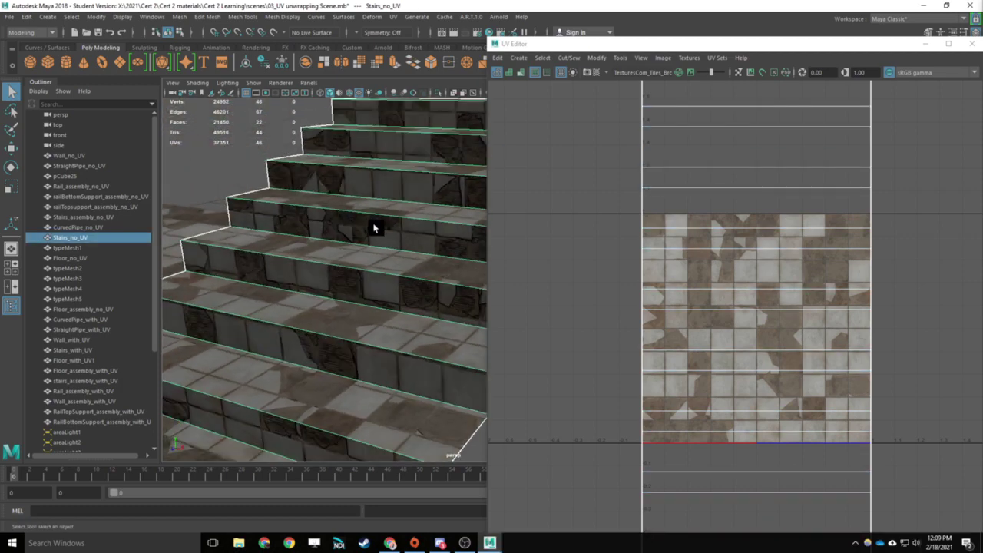
- Slide the stairs' whole UV shell vertically to shift the tiles across the steps, and check the result with the stairs deselected
right_click_drag(790, 241, 769, 233)
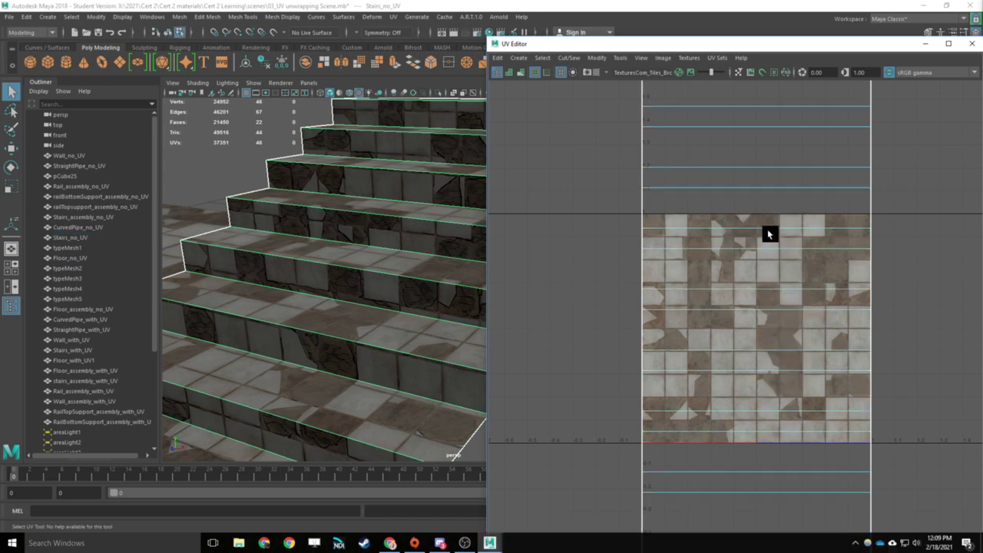
left_click(715, 256)
key("f")
key("w")
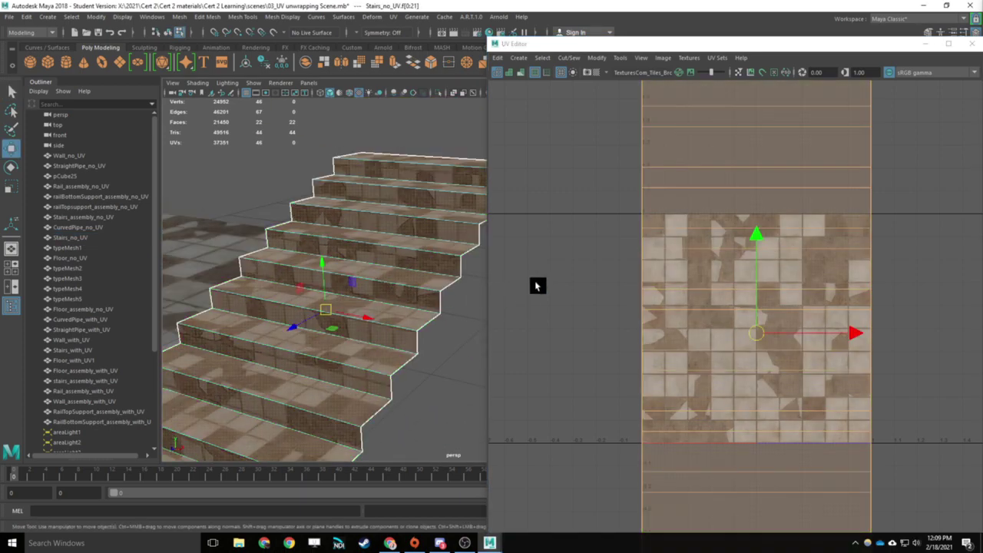
left_click_drag(760, 236, 779, 67)
left_click_drag(784, 18, 748, 230)
right_click_drag(374, 213, 419, 198)
left_click(453, 341)
middle_click_drag(417, 376, 507, 257, "alt")
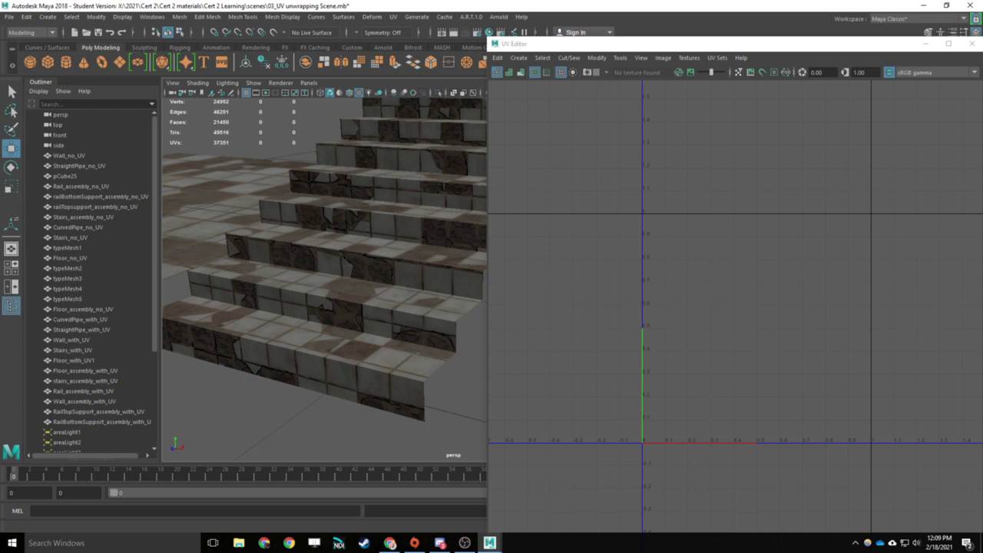
- Go to the straight pipe beside the stairs and select the StraightPipe_no_UV object
scroll(332, 264, "down", 5)
middle_click_drag(364, 277, 204, 303, "alt")
scroll(231, 314, "down", 5)
middle_click_drag(281, 339, 347, 354, "alt")
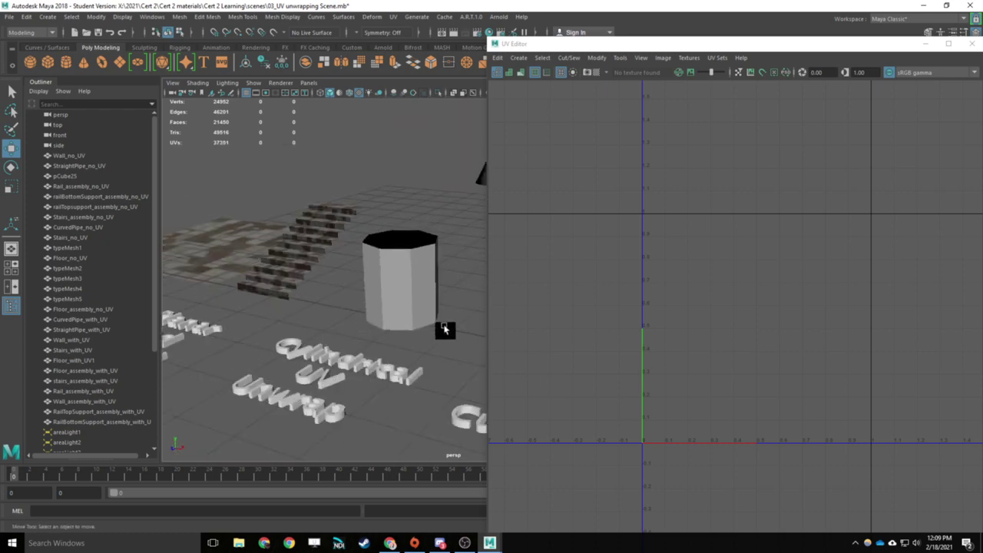
left_click(421, 302)
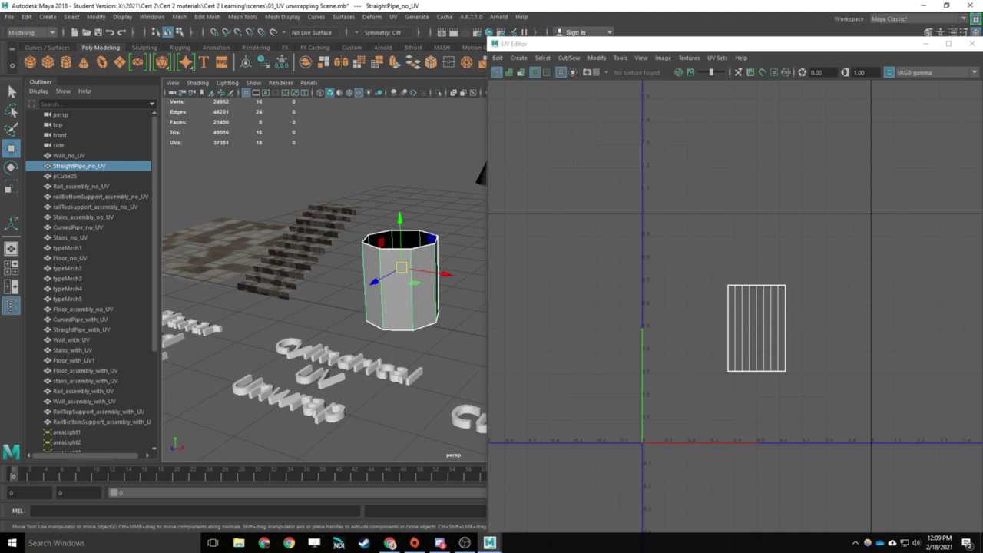